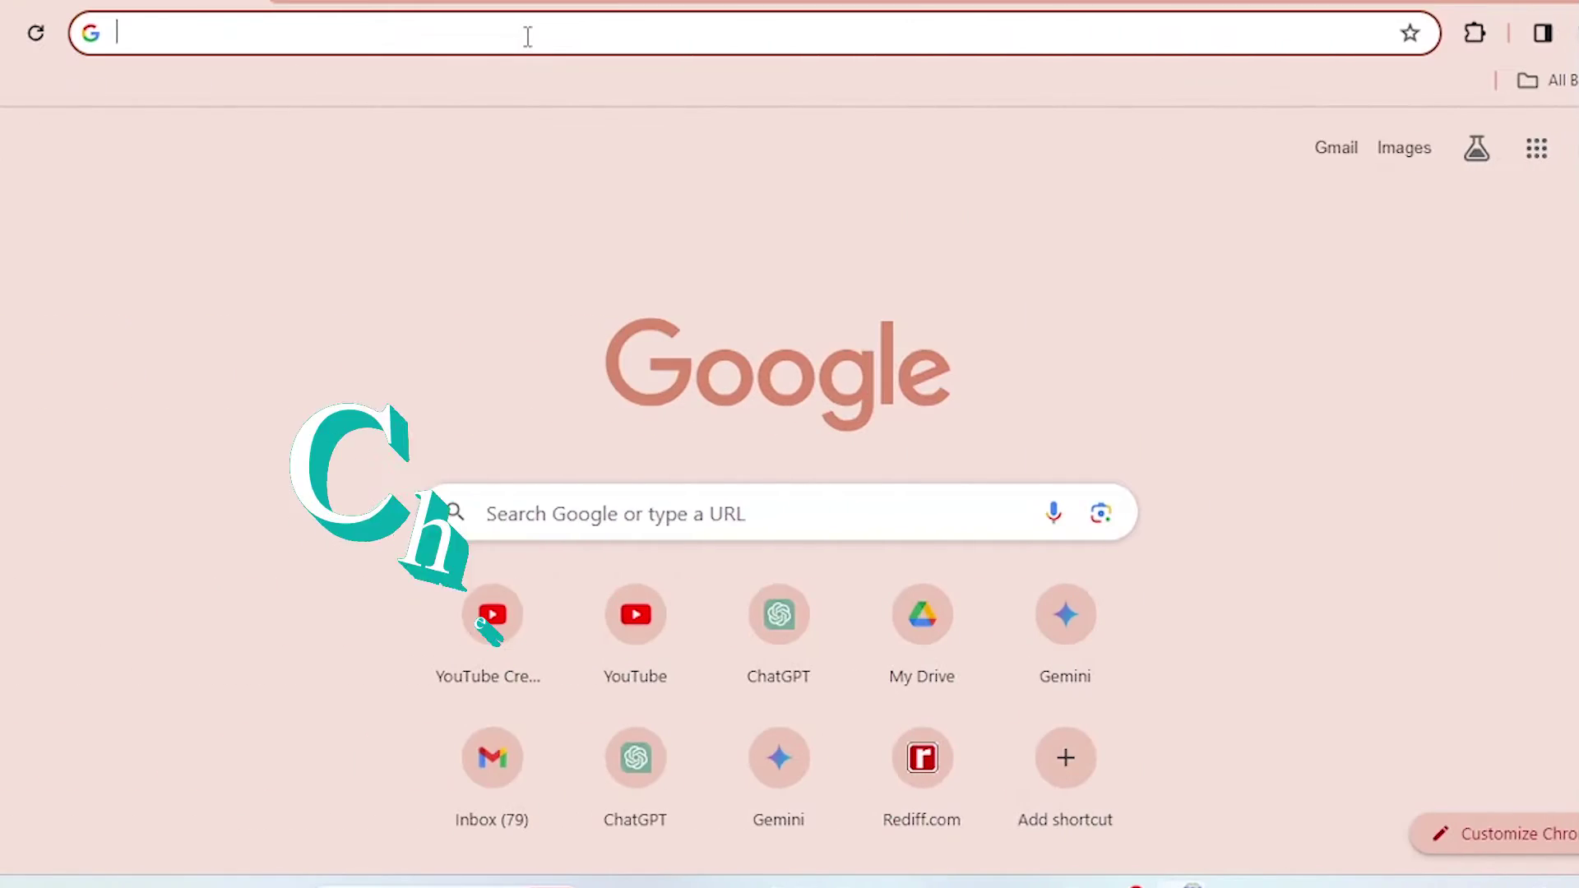
# - Search 'windows 11 update minimum requirements' and highlight Processor, RAM and Storage on Microsoft's specs page
pyautogui.click(530, 33)
pyautogui.write('windows')
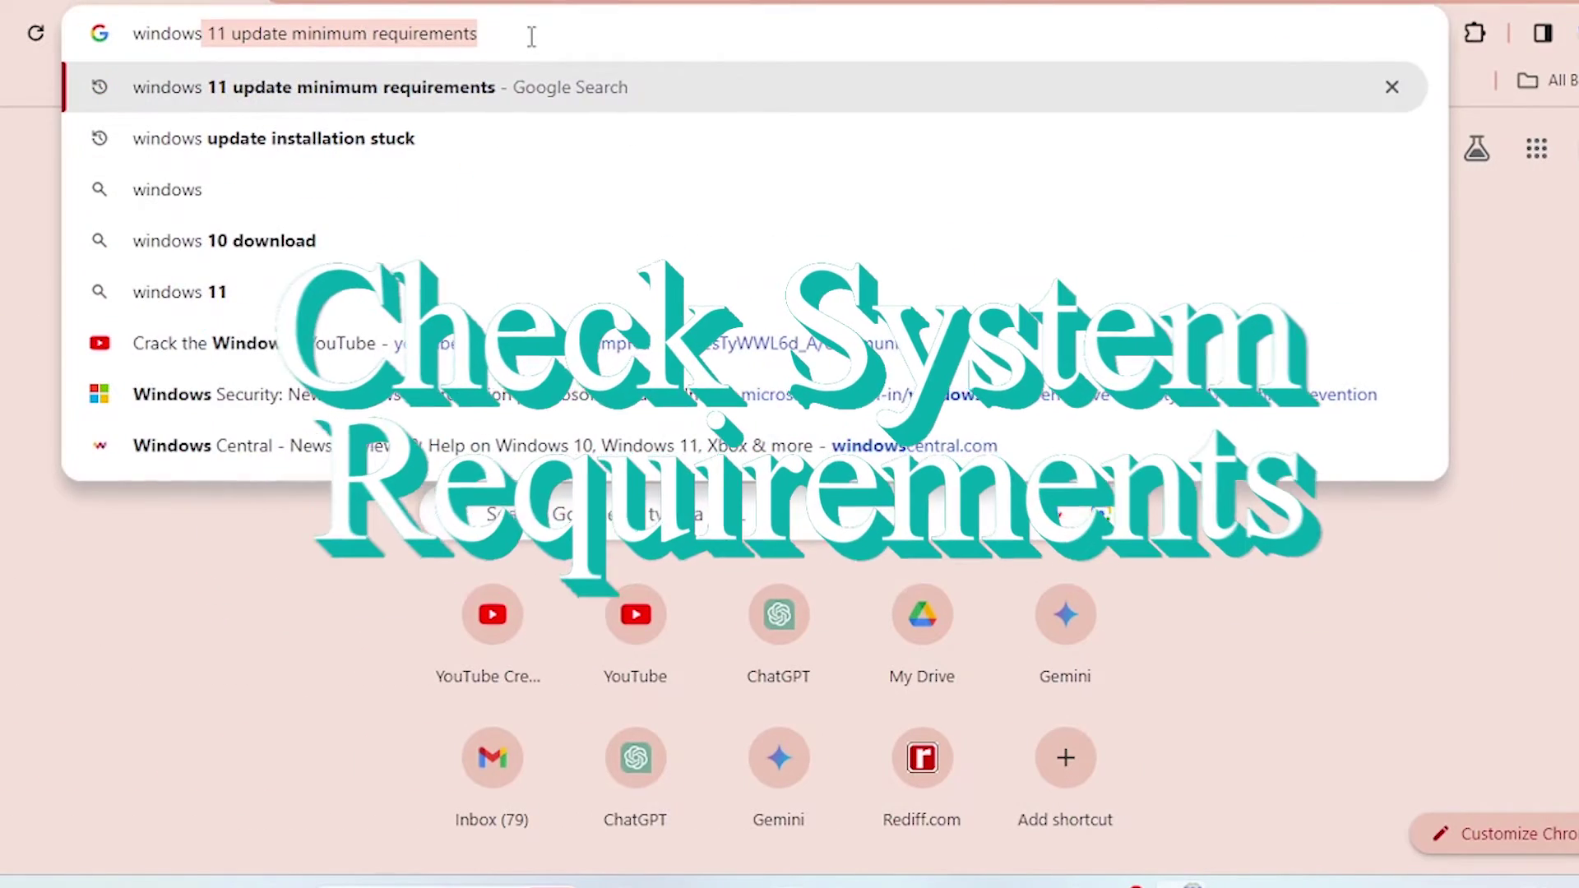
pyautogui.press('Return')
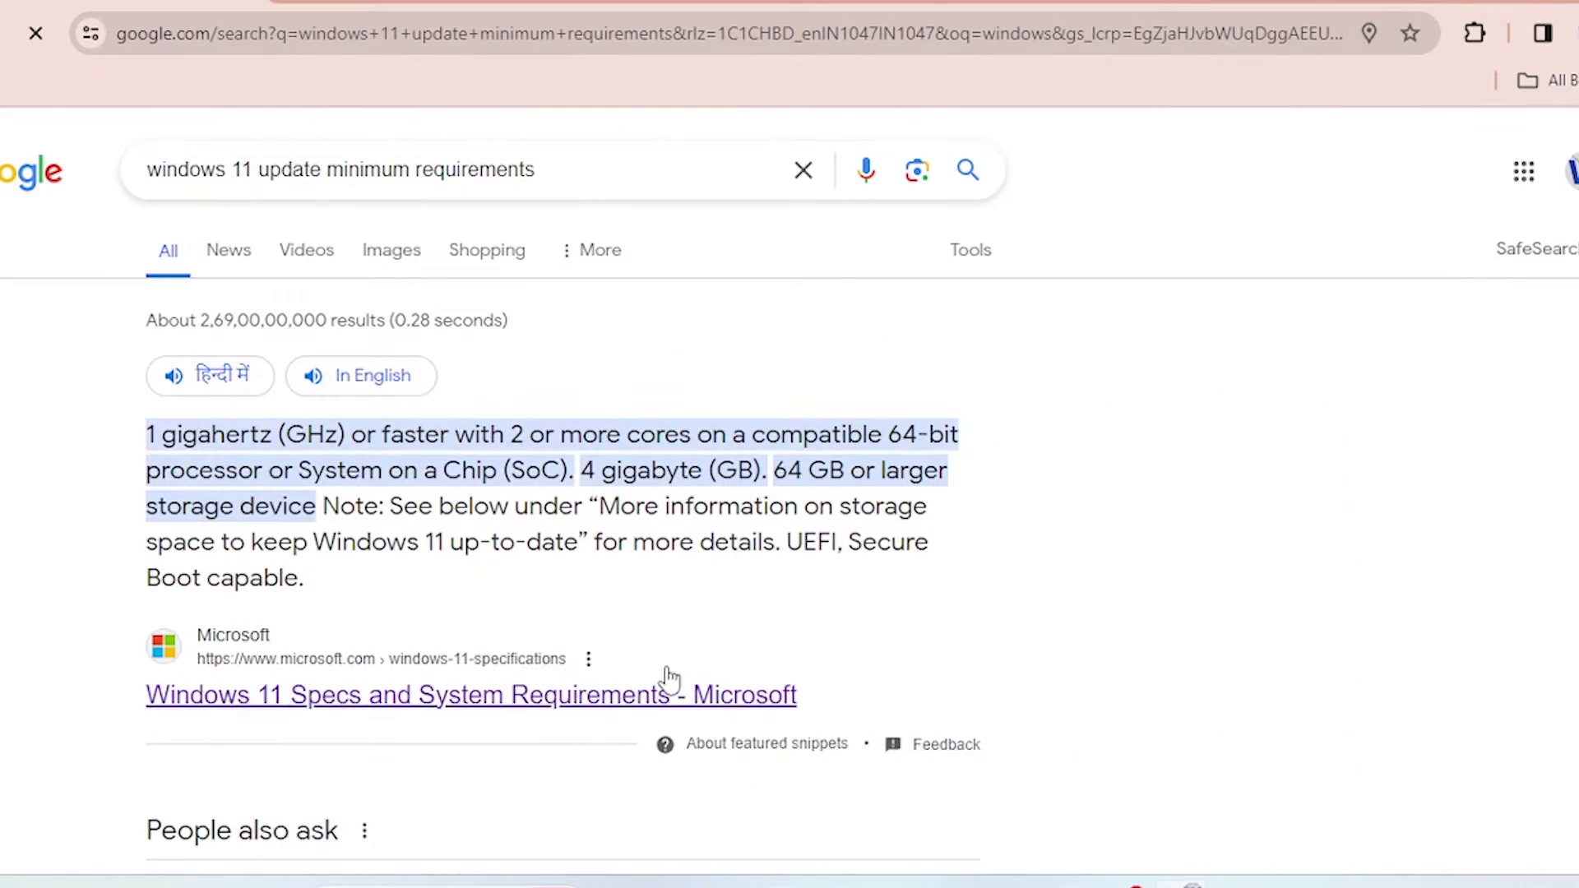
pyautogui.click(576, 708)
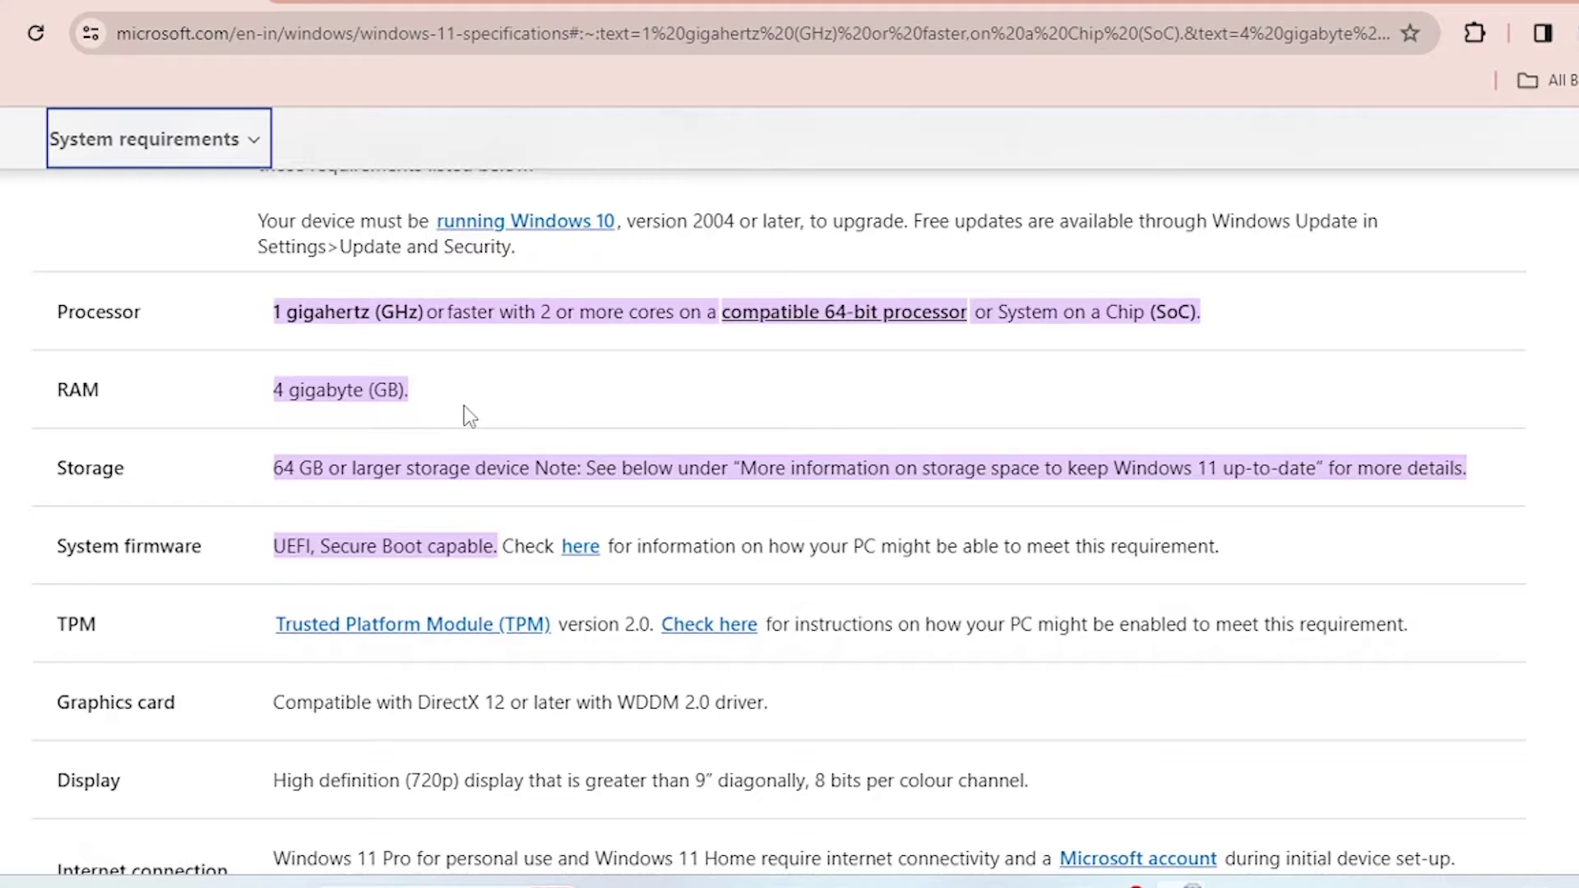
pyautogui.moveTo(59, 328); pyautogui.dragTo(154, 335)
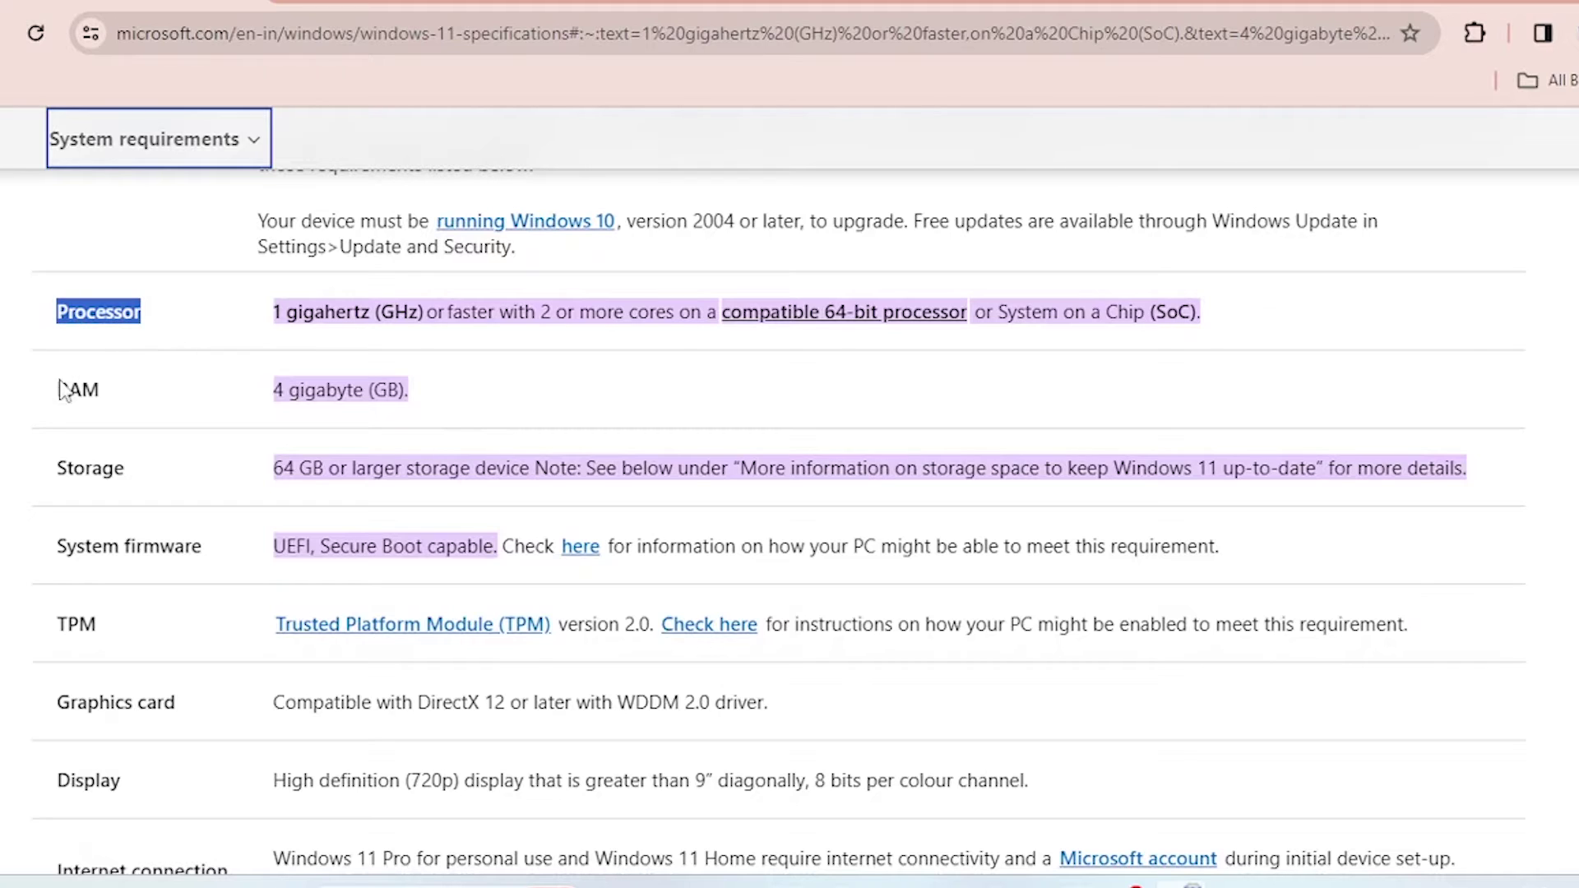
pyautogui.moveTo(45, 412); pyautogui.dragTo(109, 417)
pyautogui.moveTo(52, 484); pyautogui.dragTo(138, 488)
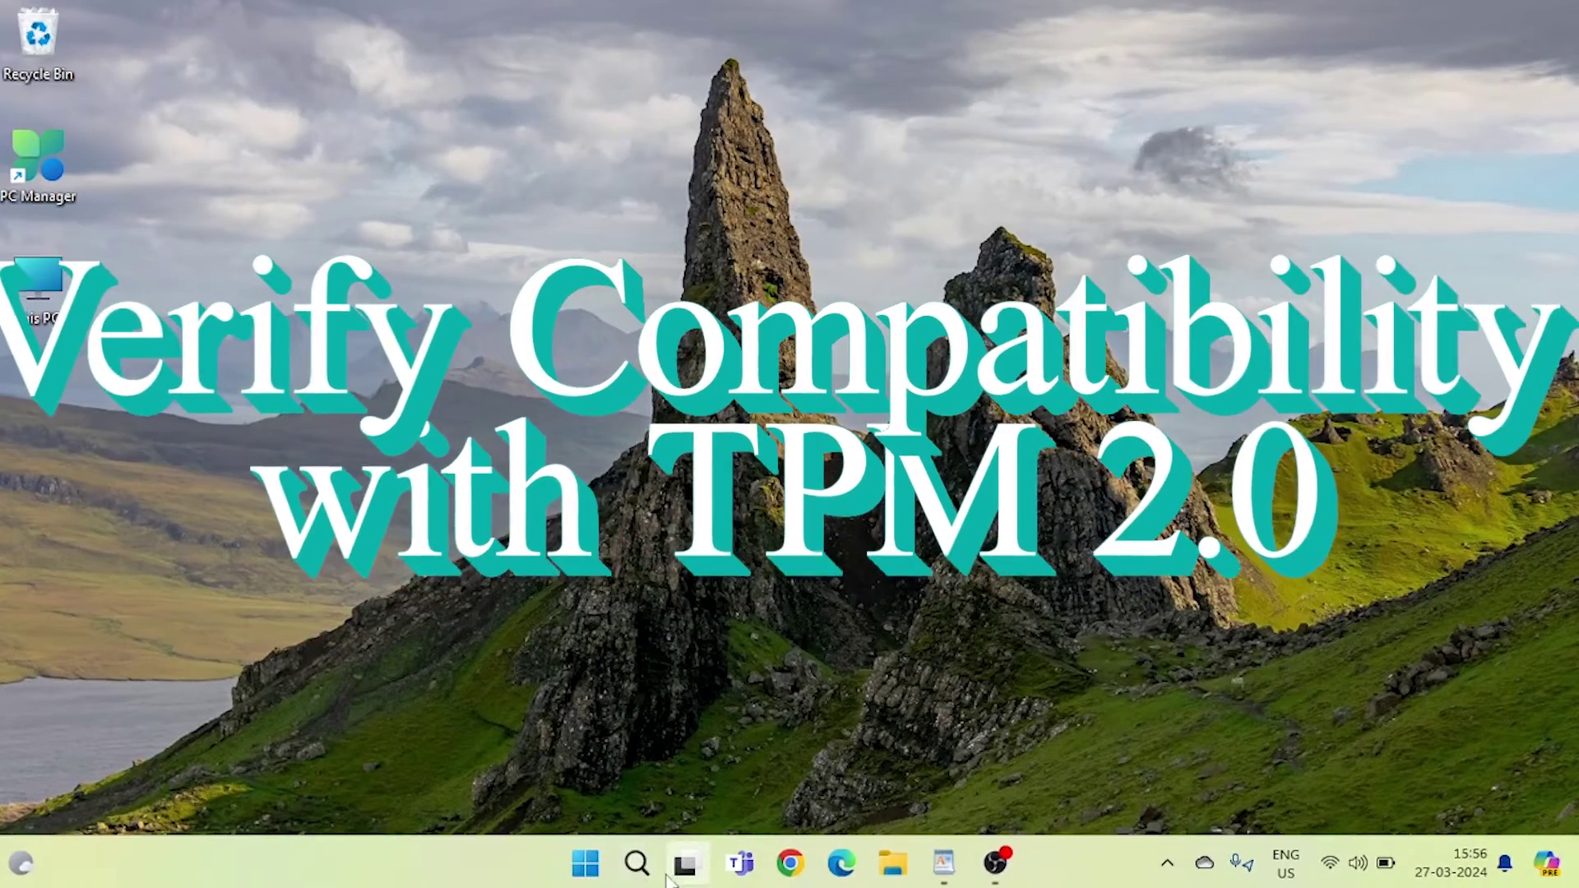
# - Check that Trusted Platform Module 2.0 under Security devices reports it is working properly
pyautogui.click(637, 864)
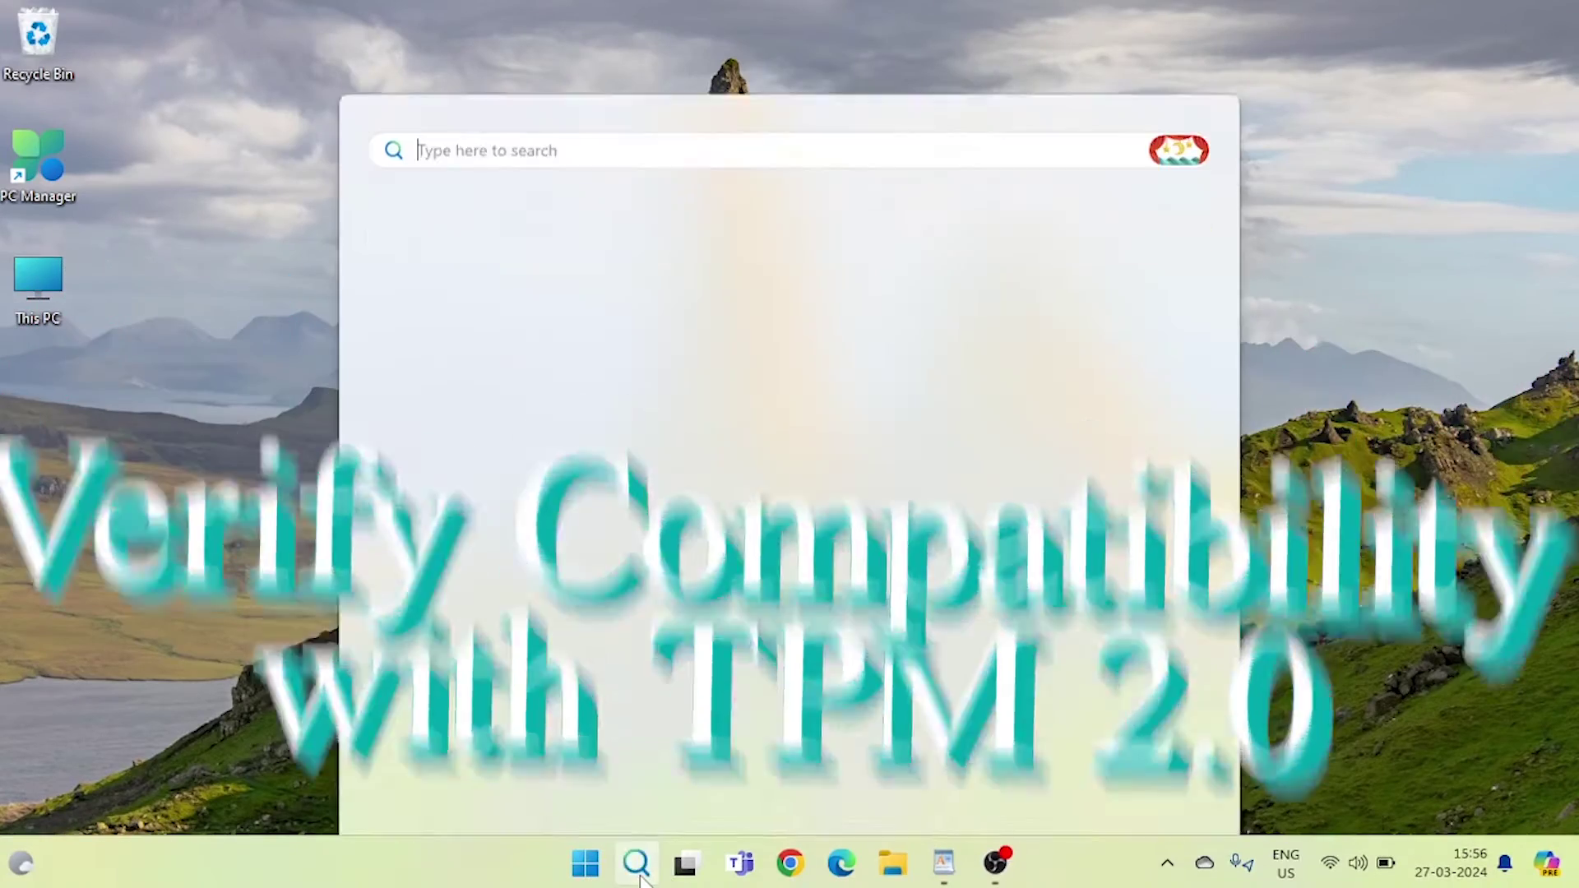
pyautogui.write('device')
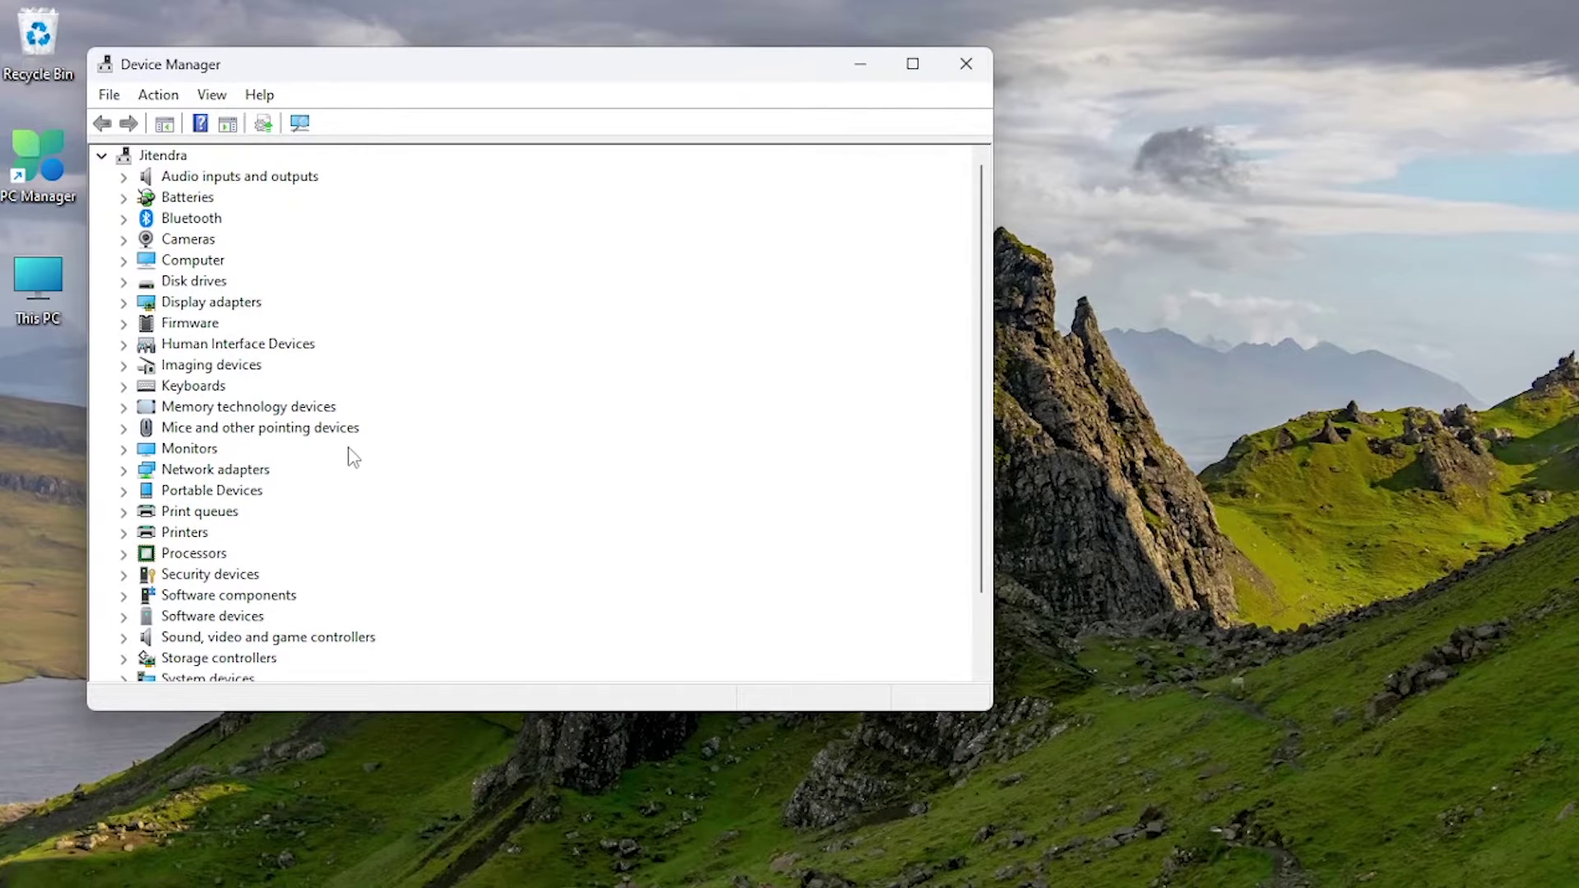
pyautogui.scroll(-2, 347, 456)
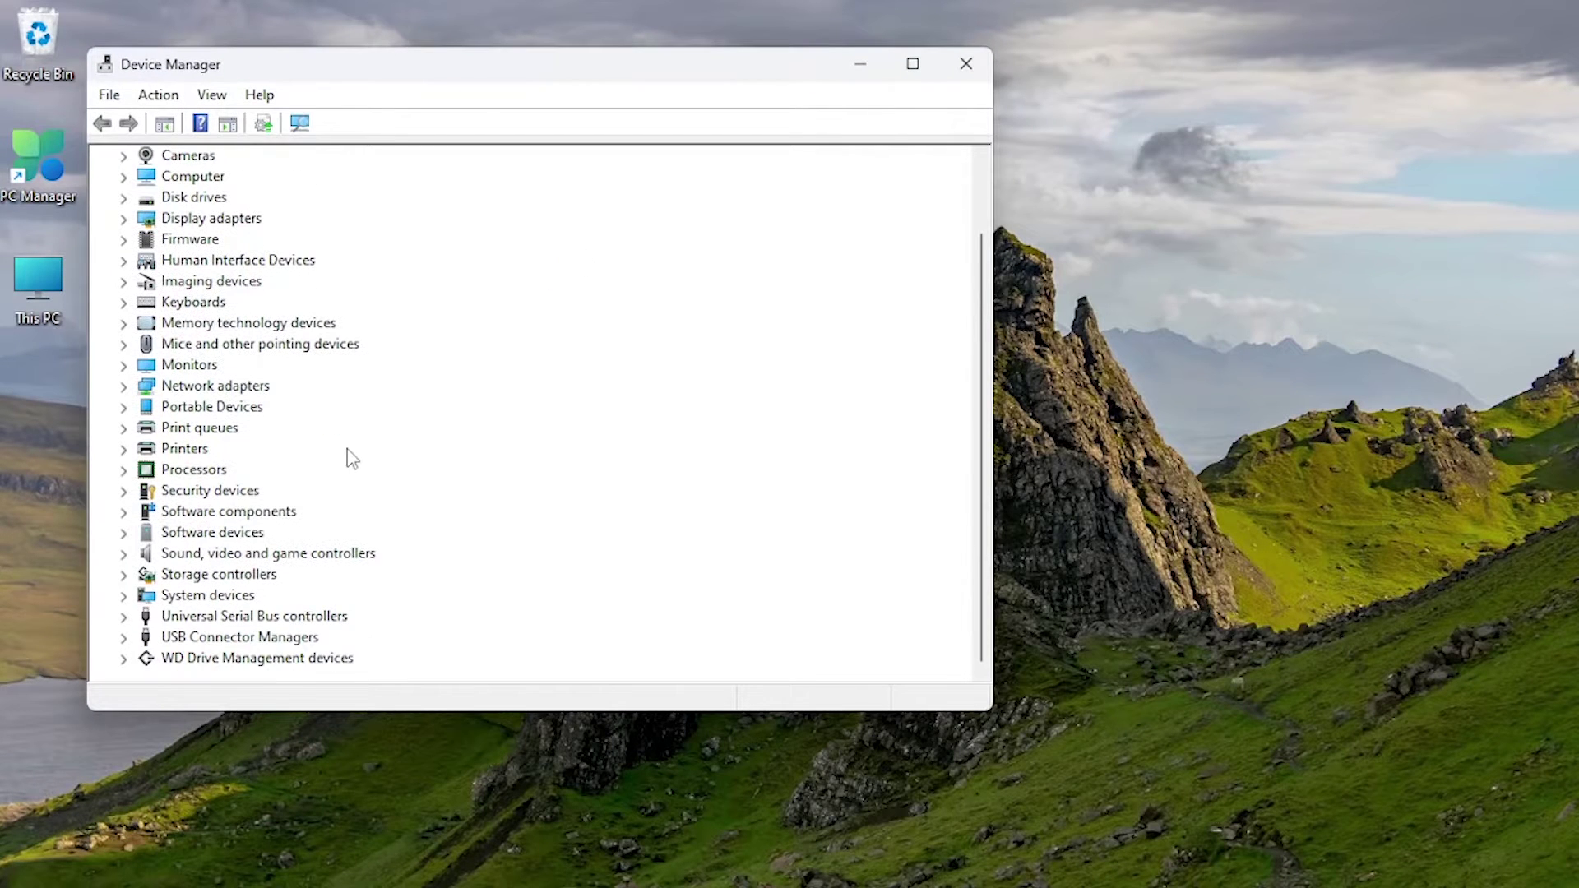
pyautogui.click(124, 490)
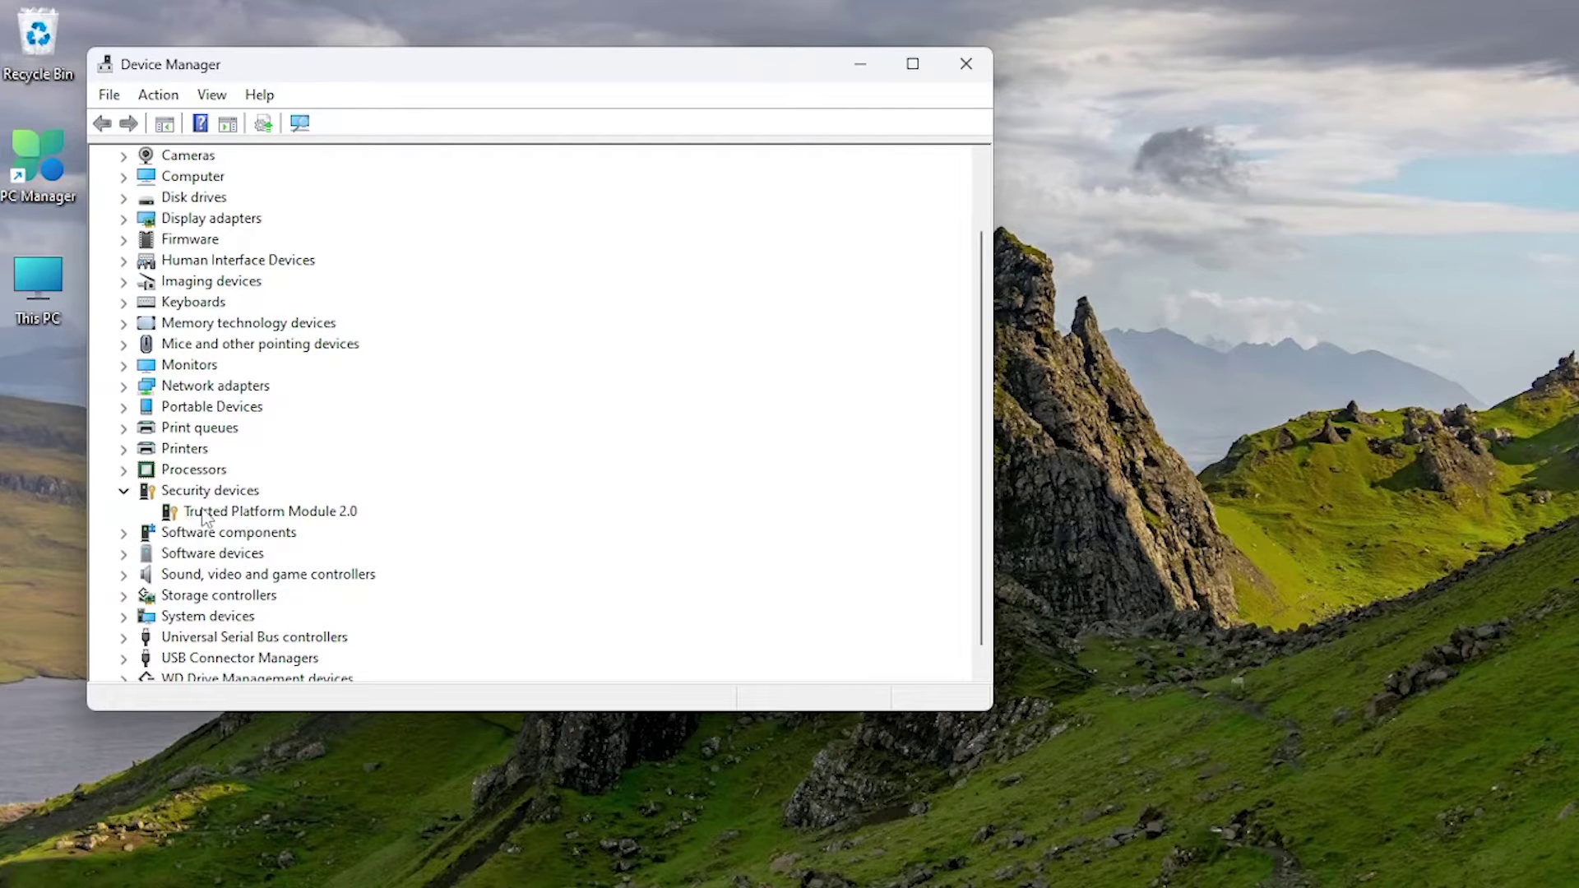
pyautogui.click(234, 513)
pyautogui.doubleClick(238, 514)
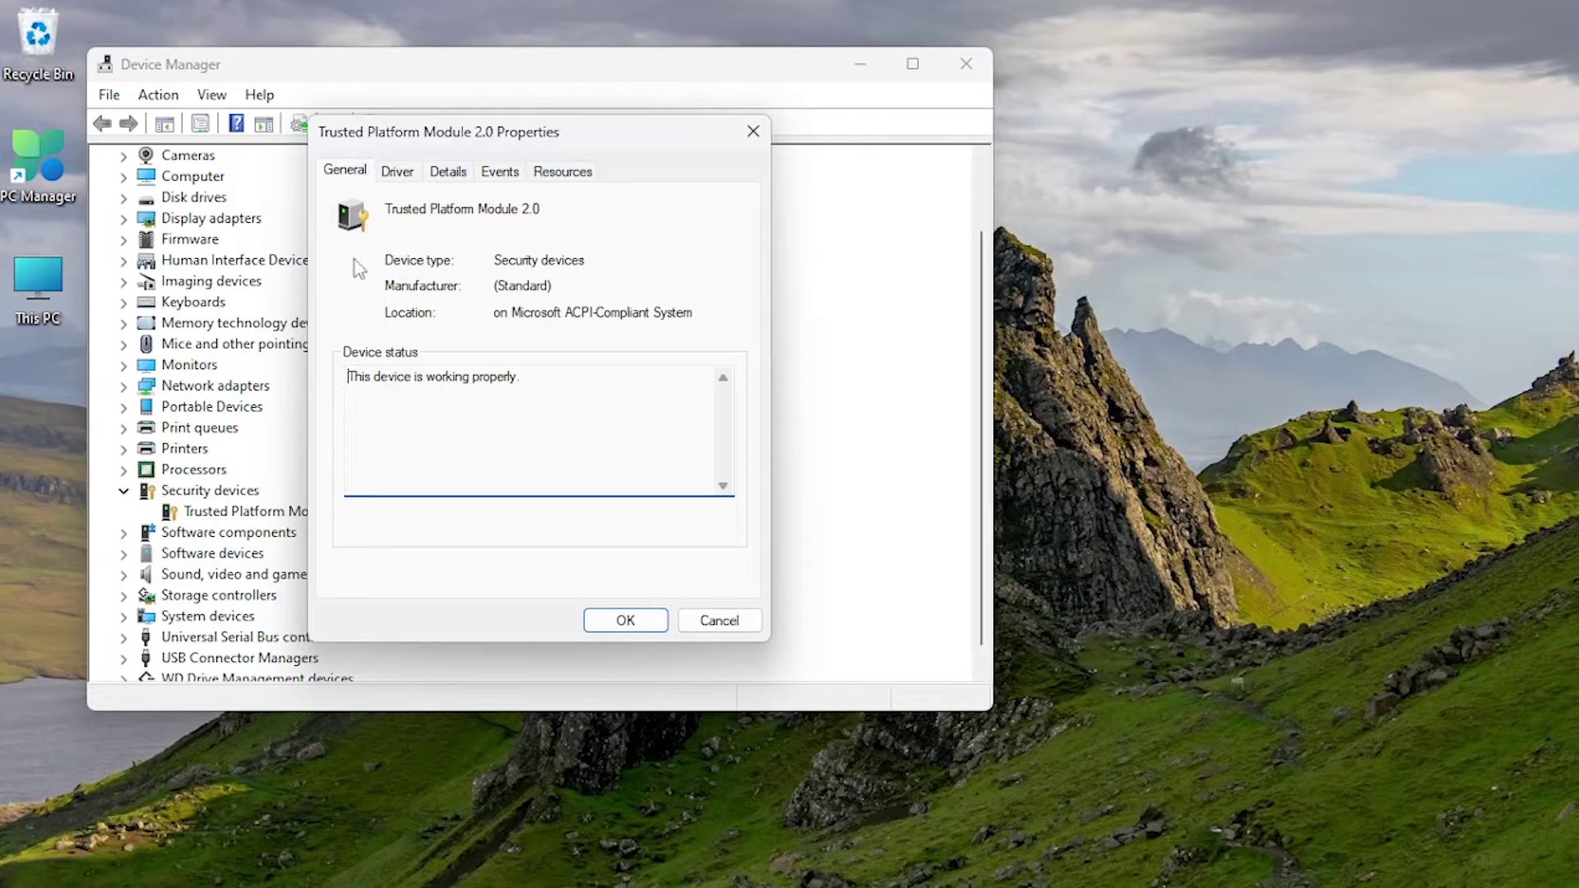
pyautogui.moveTo(352, 376); pyautogui.dragTo(563, 386)
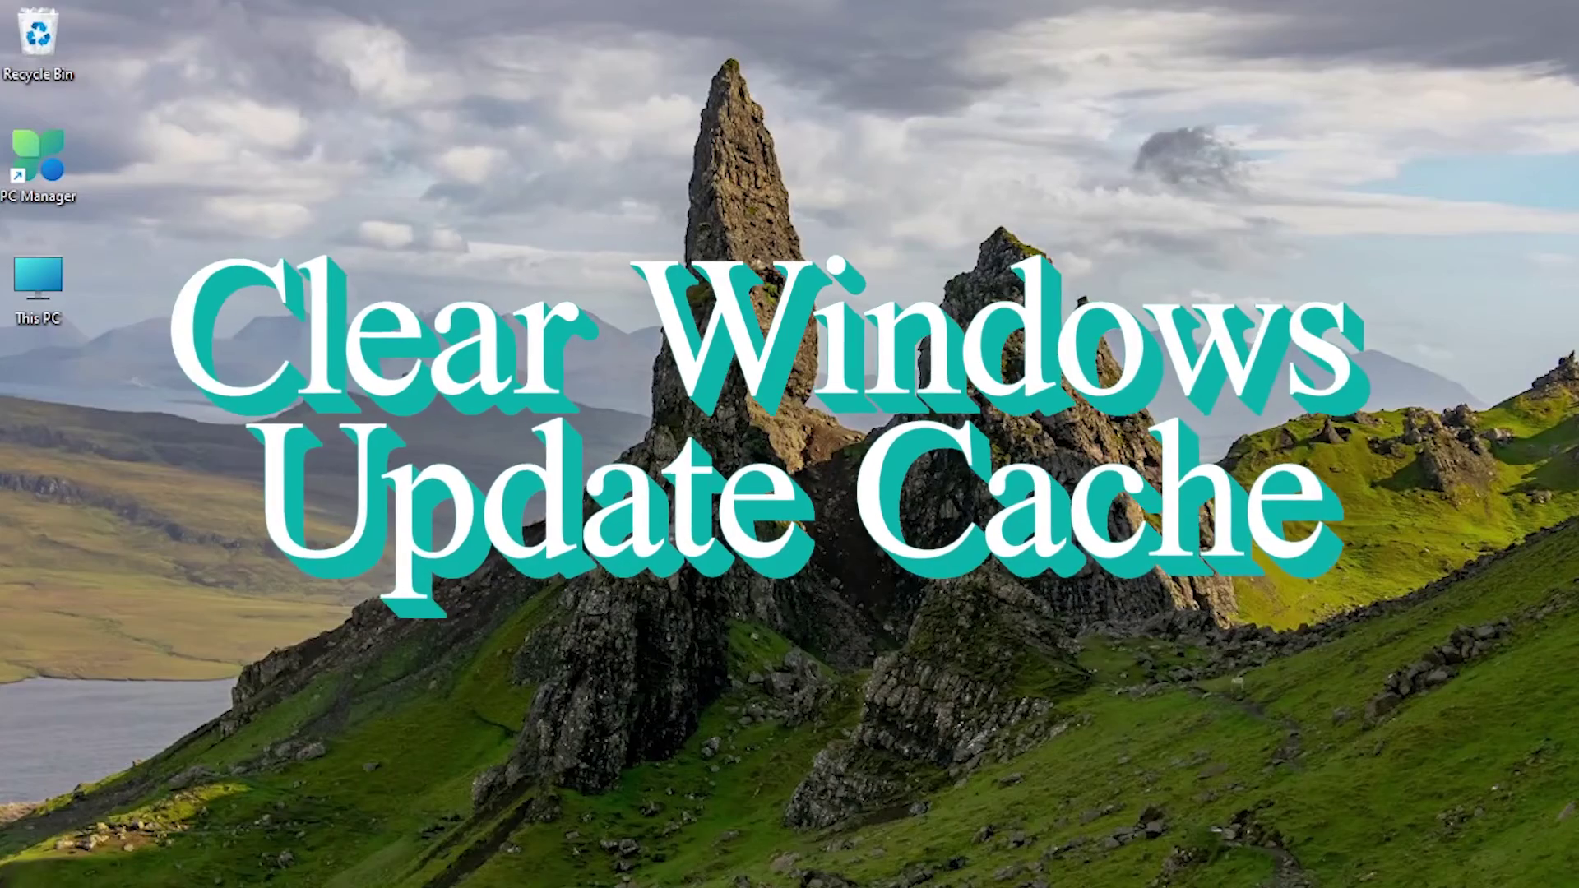
# - Launch Command Prompt as administrator
pyautogui.click(636, 867)
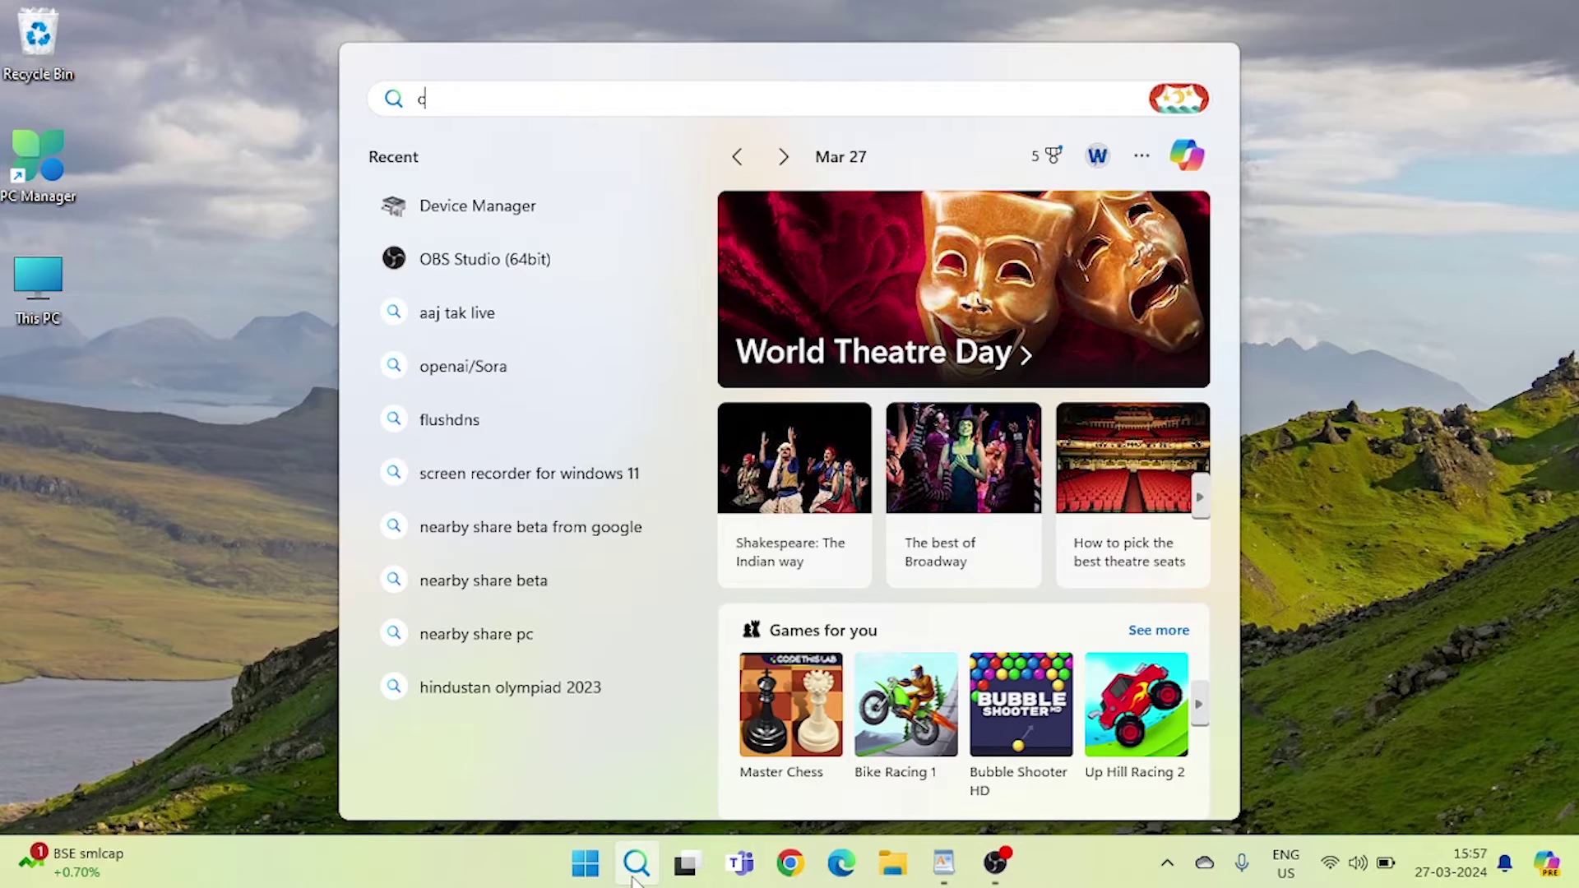
pyautogui.write('cmd')
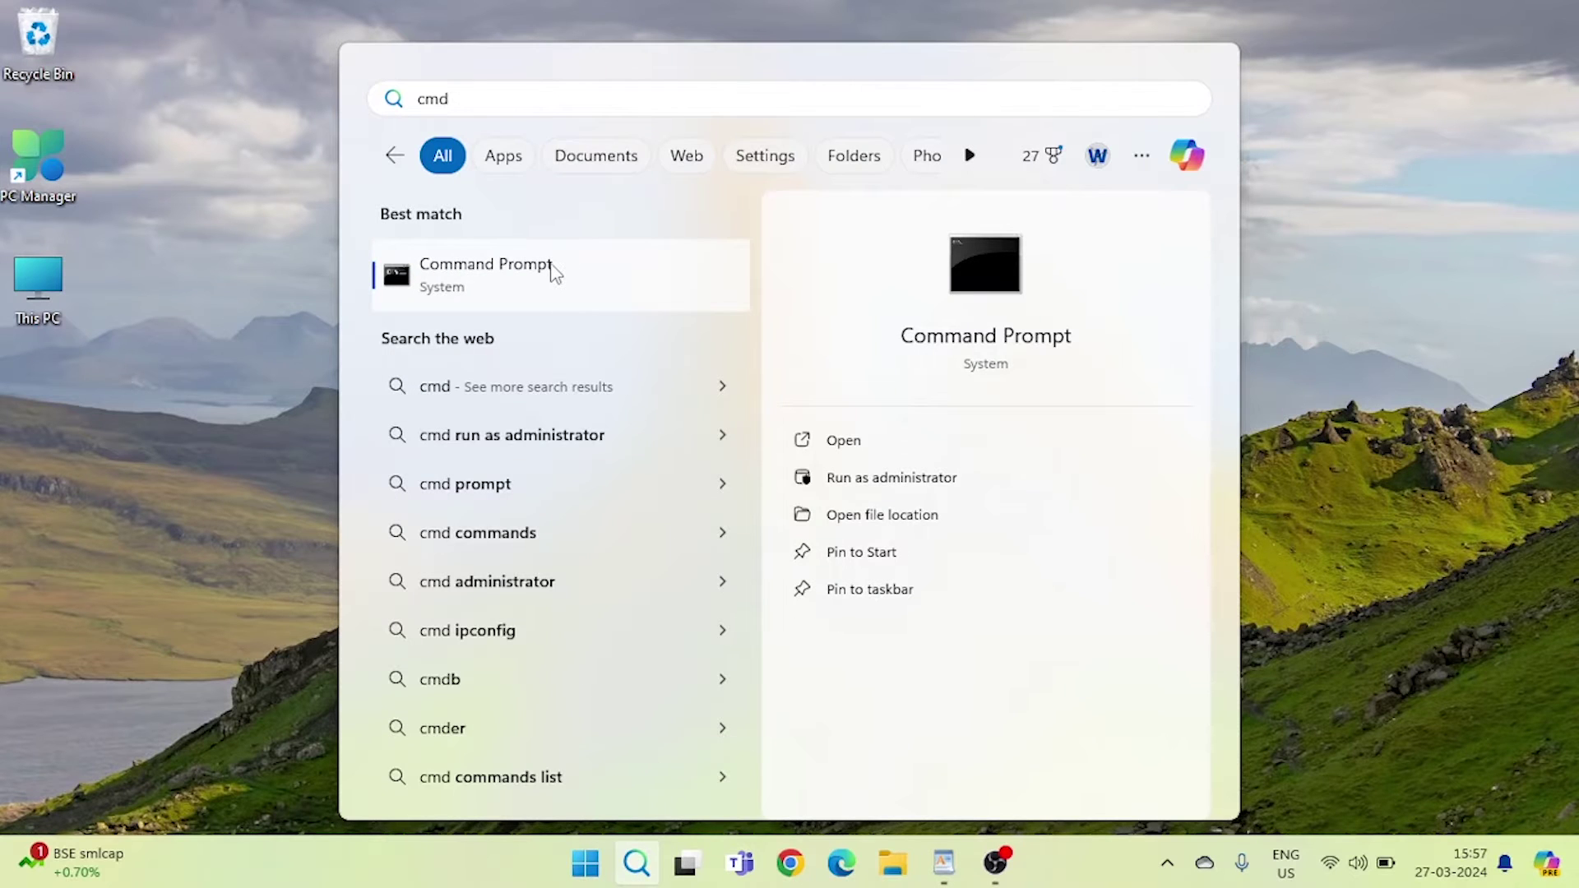
pyautogui.rightClick(555, 272)
pyautogui.click(628, 299)
pyautogui.write('net stop wuauserv')
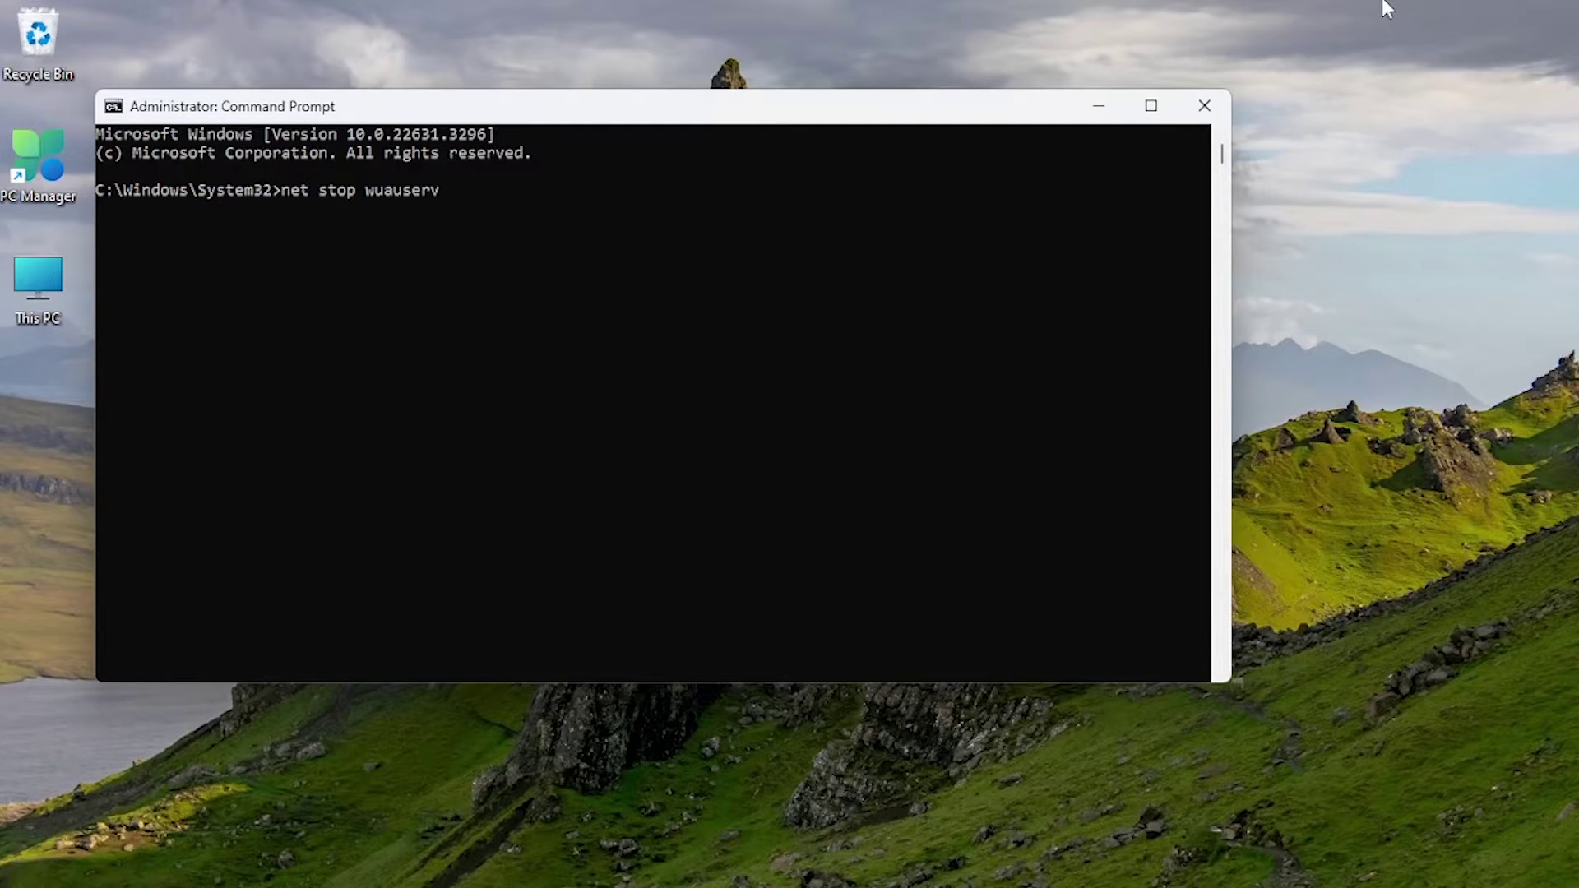
# - Stop the wuauserv, cryptsvc, bits and msiserver services with net stop
pyautogui.press('Return')
pyautogui.write('net stop cryptsvc')
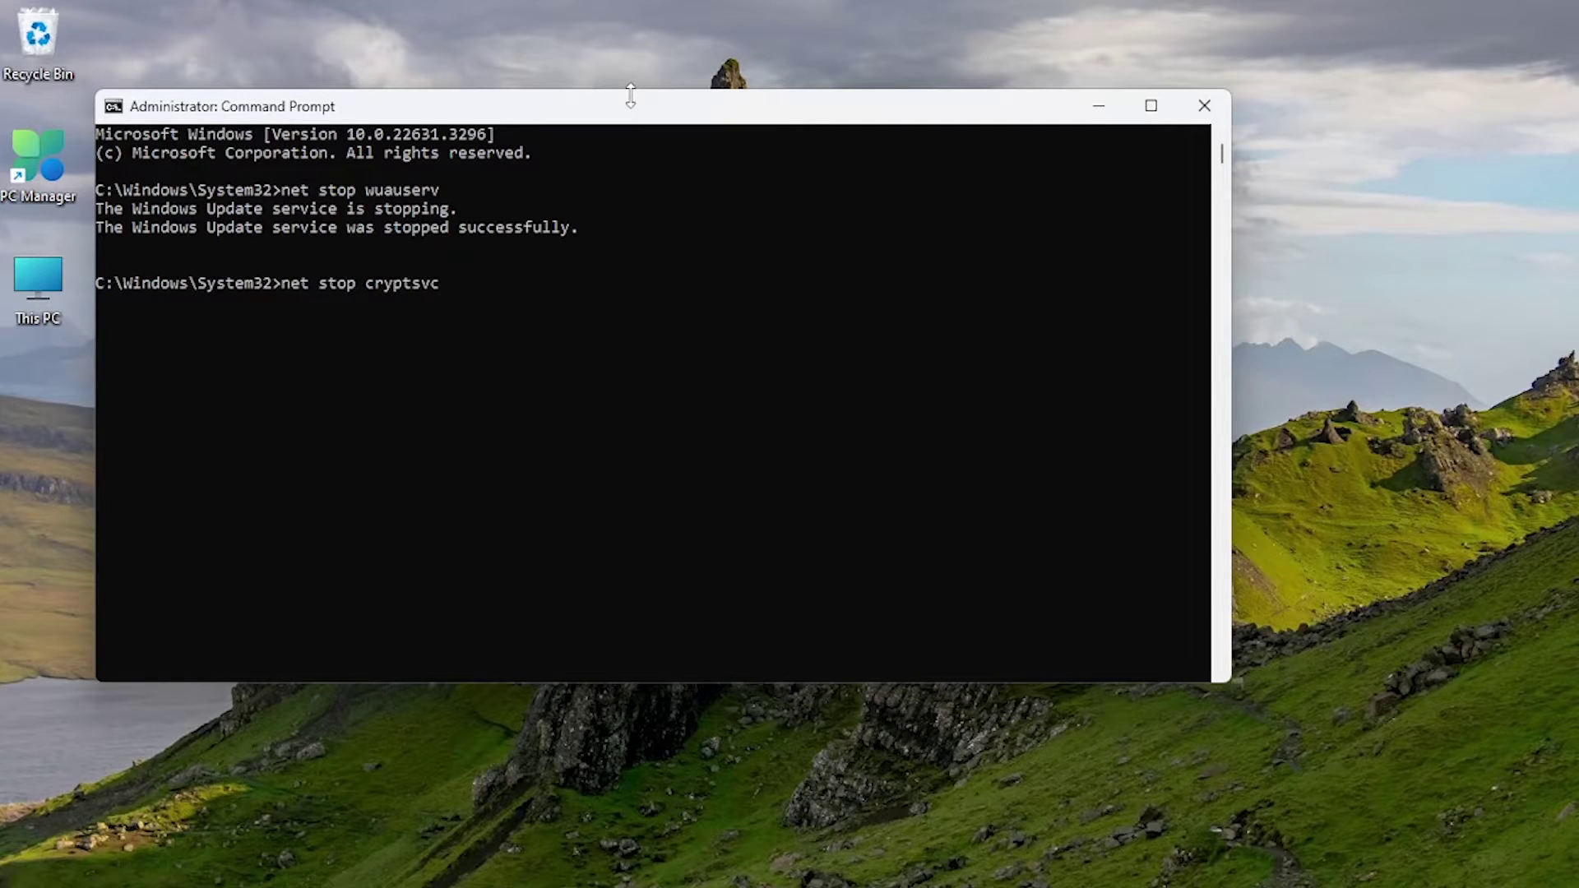
pyautogui.press('Return')
pyautogui.write('net stop bits')
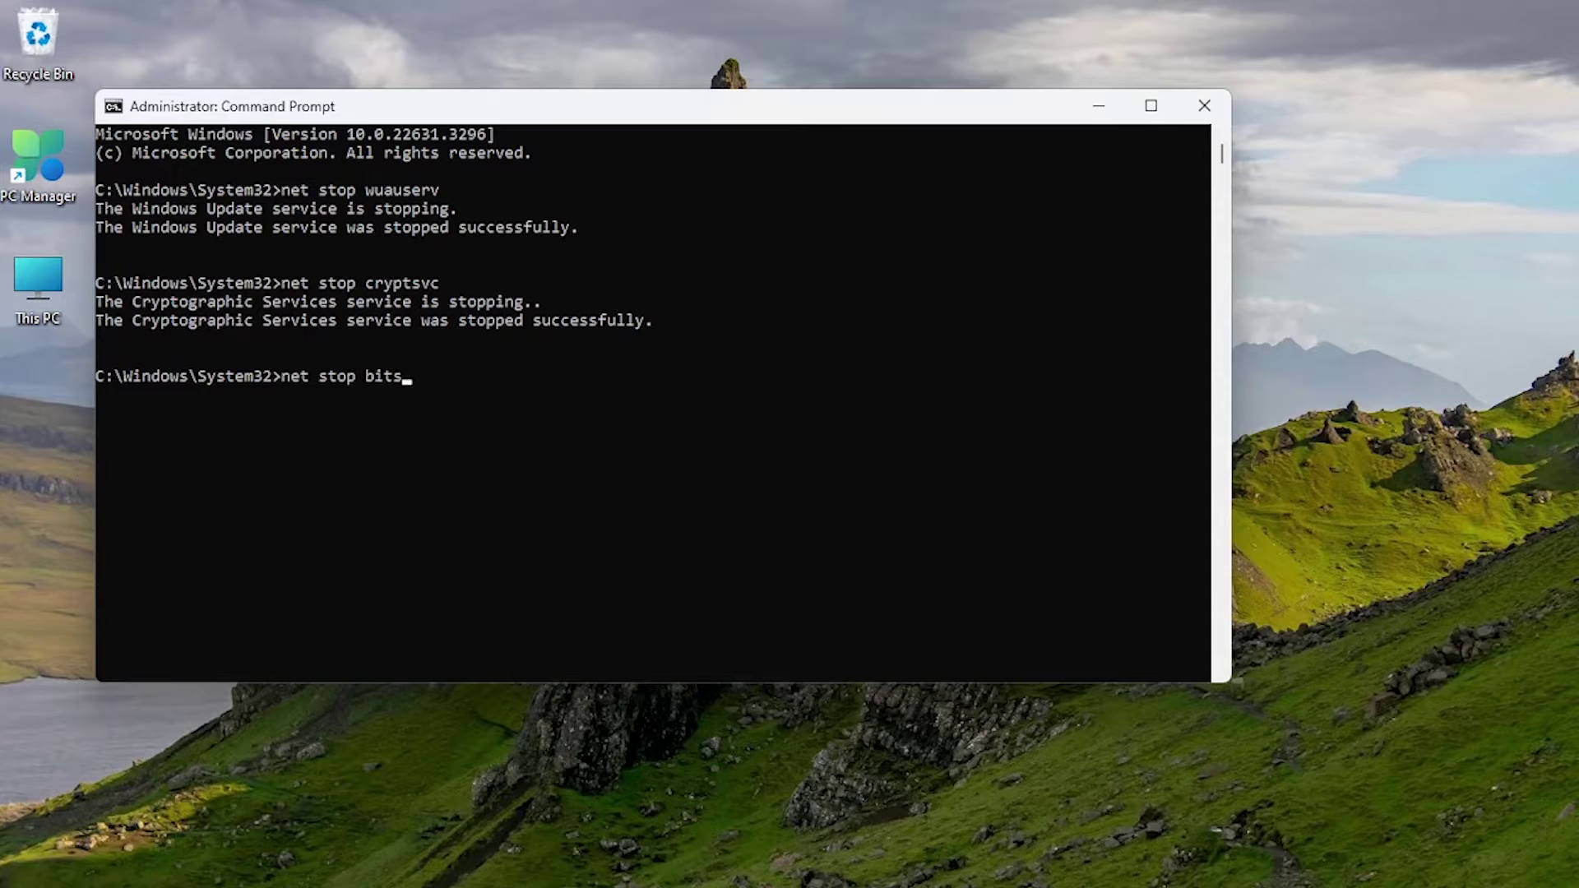
pyautogui.write('msiserver')
pyautogui.press('Return')
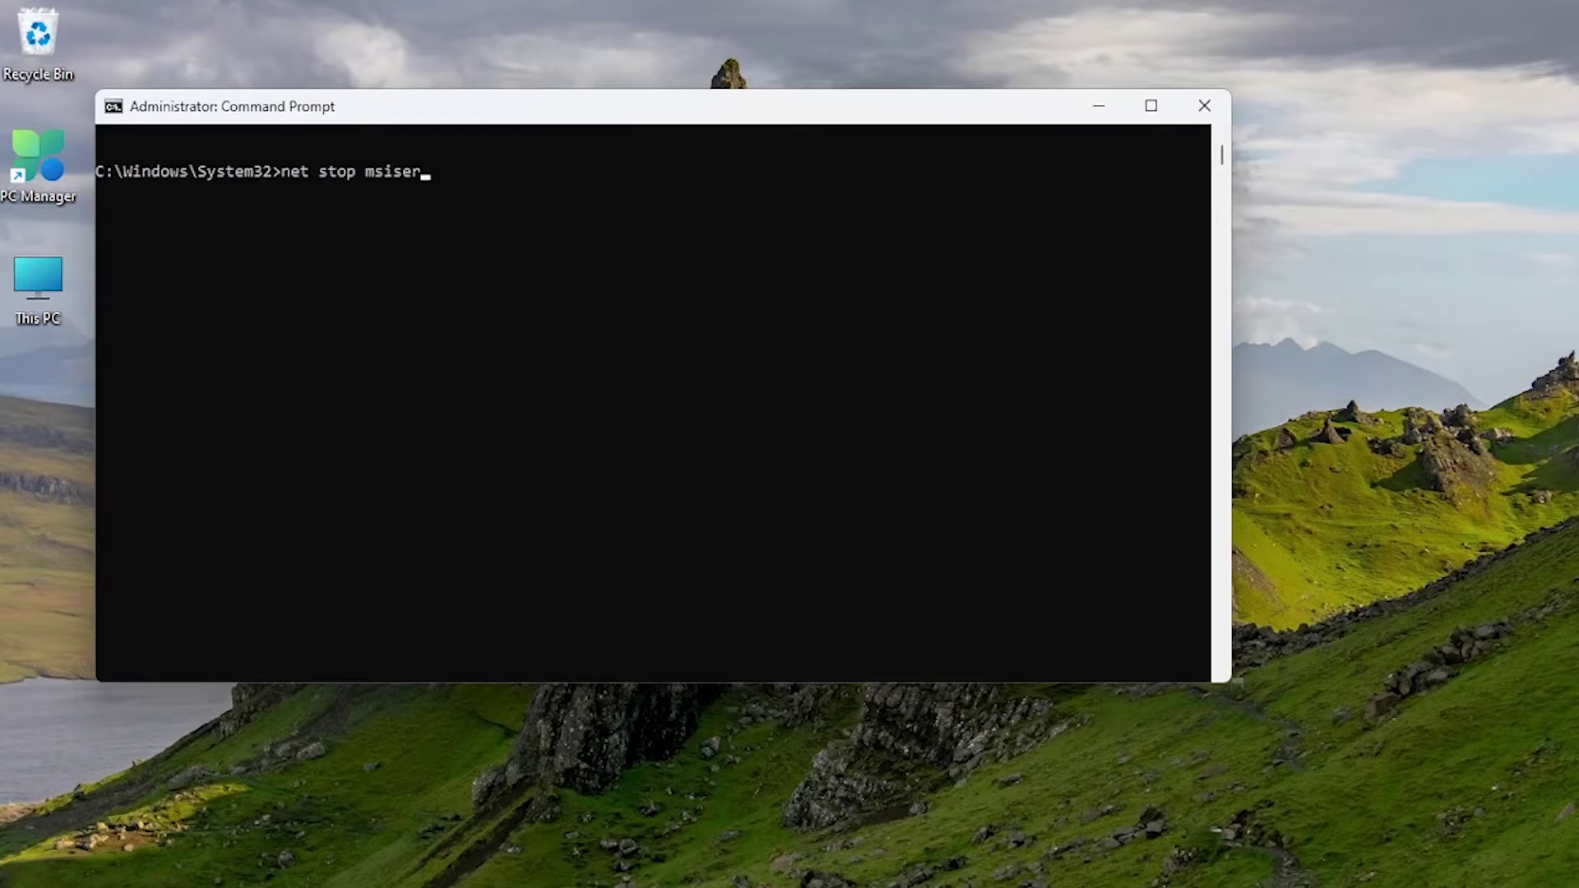
pyautogui.press('Return')
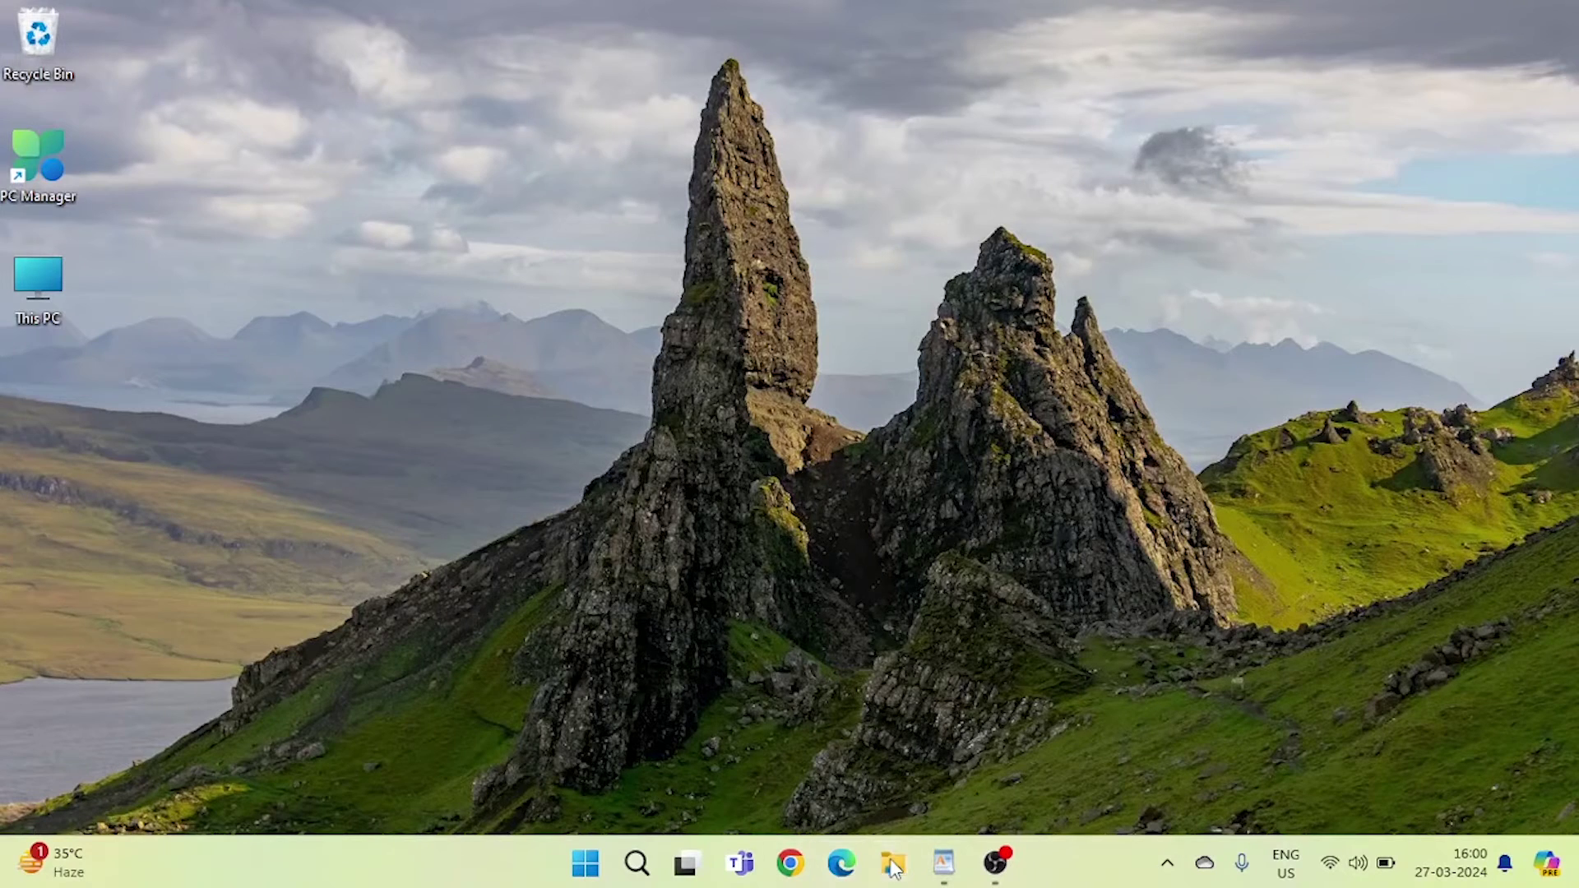
# - Permanently delete everything in C:\Windows\SoftwareDistribution, granting permission for all items
pyautogui.click(893, 864)
pyautogui.doubleClick(431, 133)
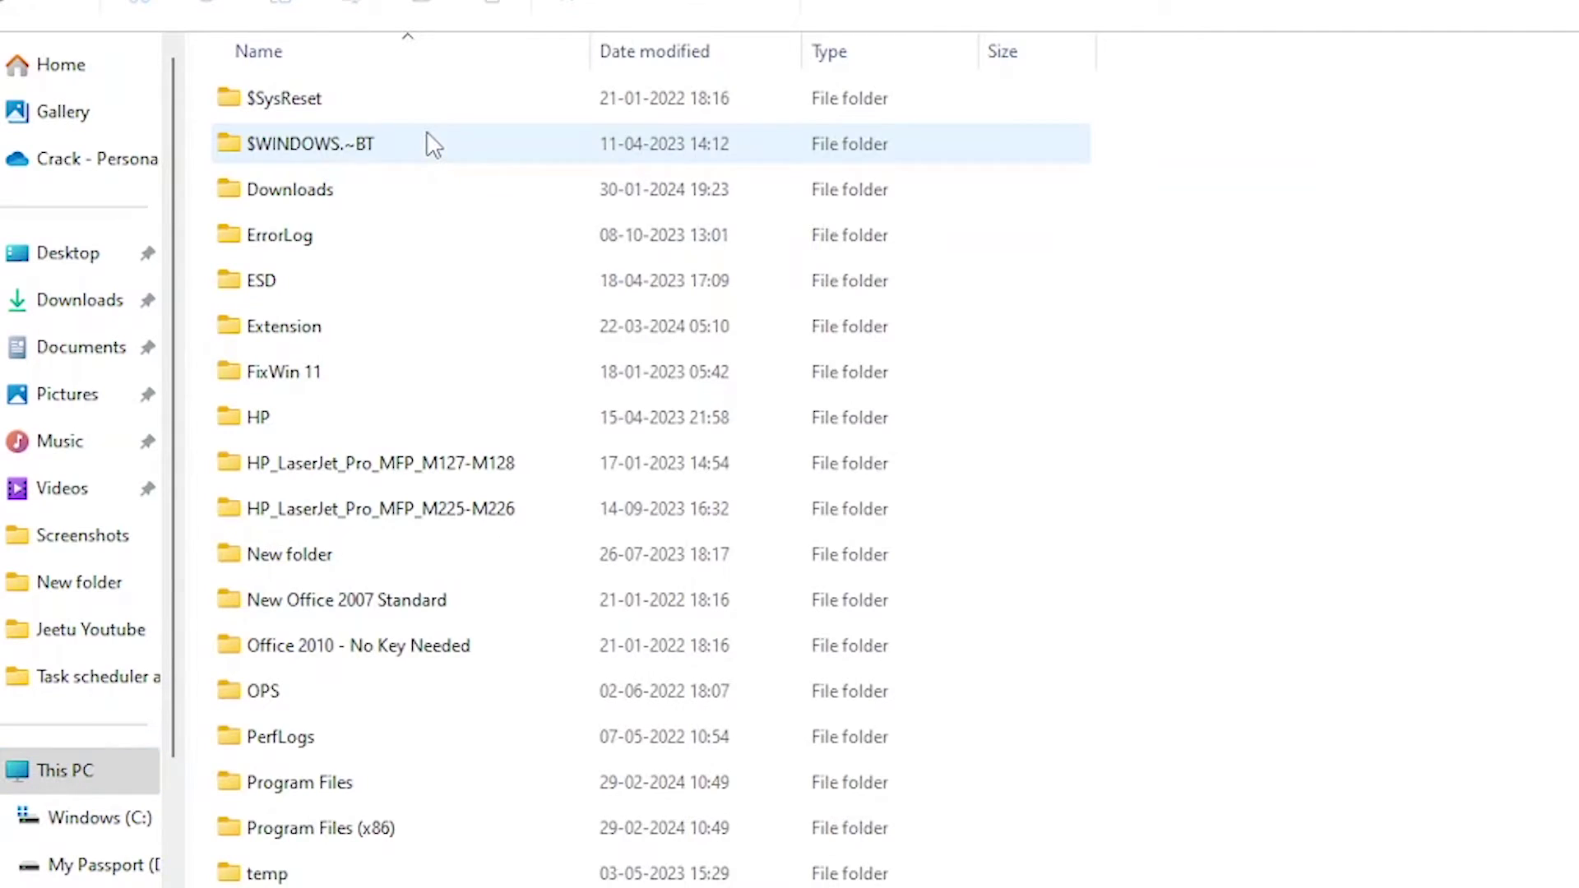
pyautogui.write('w')
pyautogui.doubleClick(399, 444)
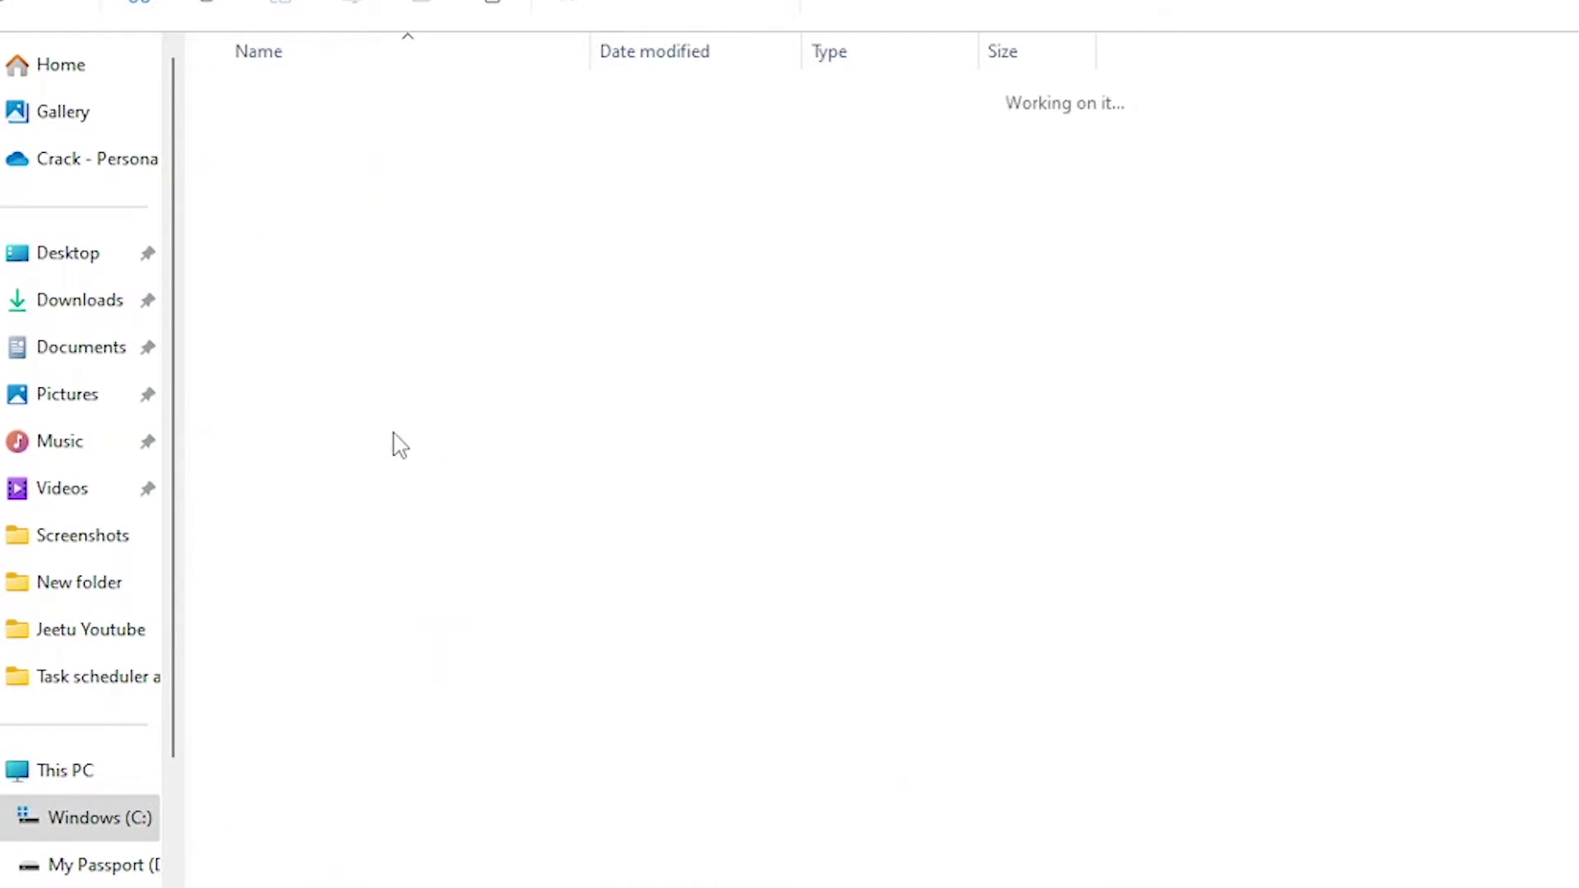
pyautogui.write('s')
pyautogui.doubleClick(324, 550)
pyautogui.hotkey('ctrl', 'a')
pyautogui.hotkey('shift', 'Delete')
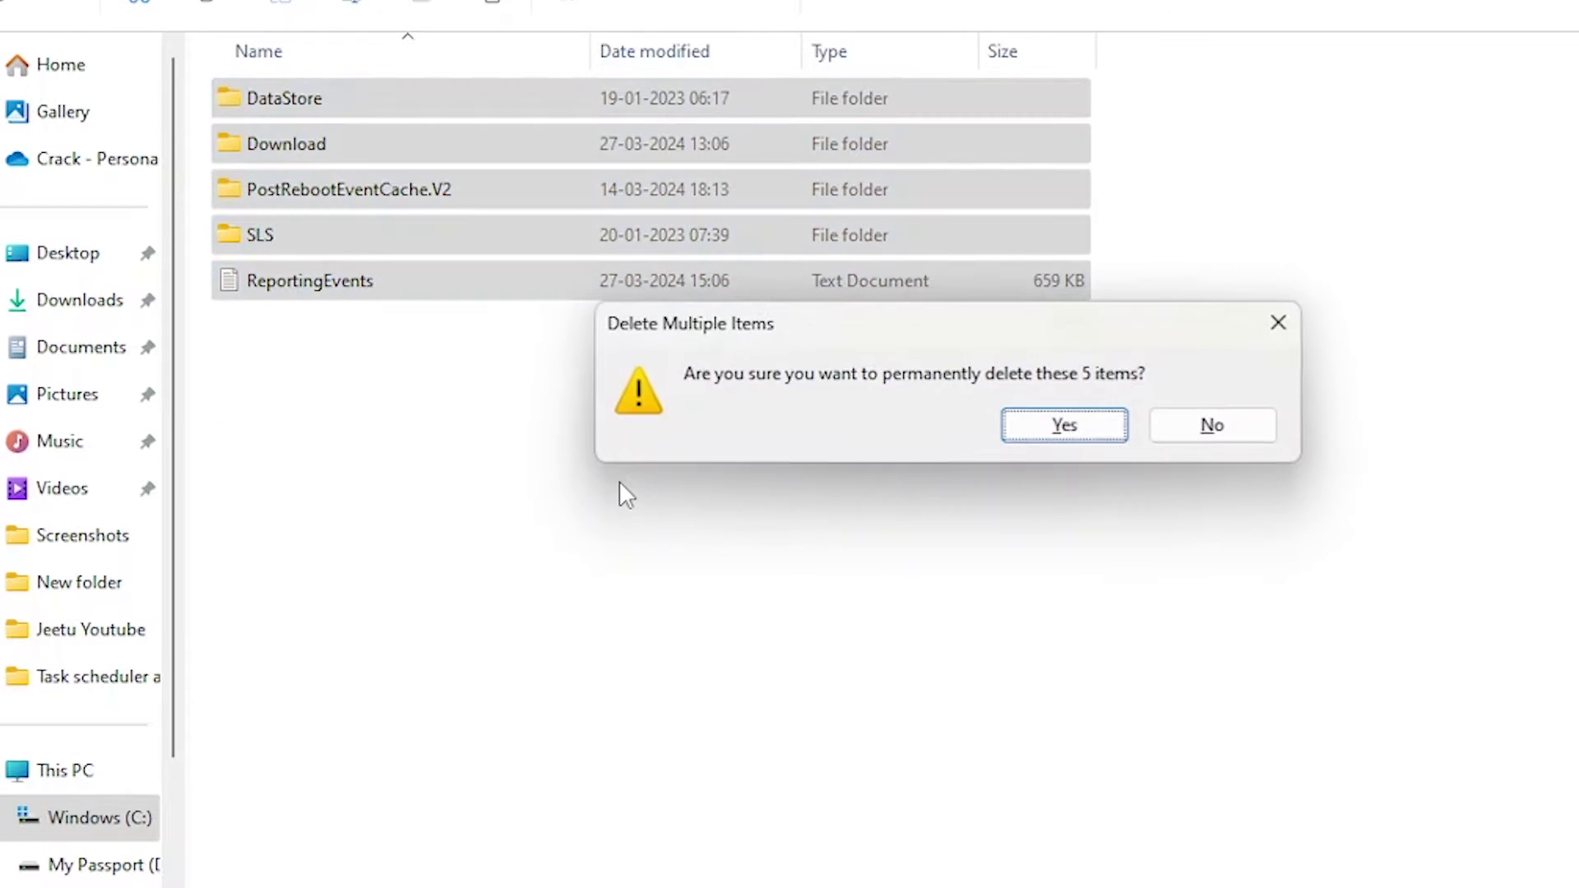
pyautogui.press('Return')
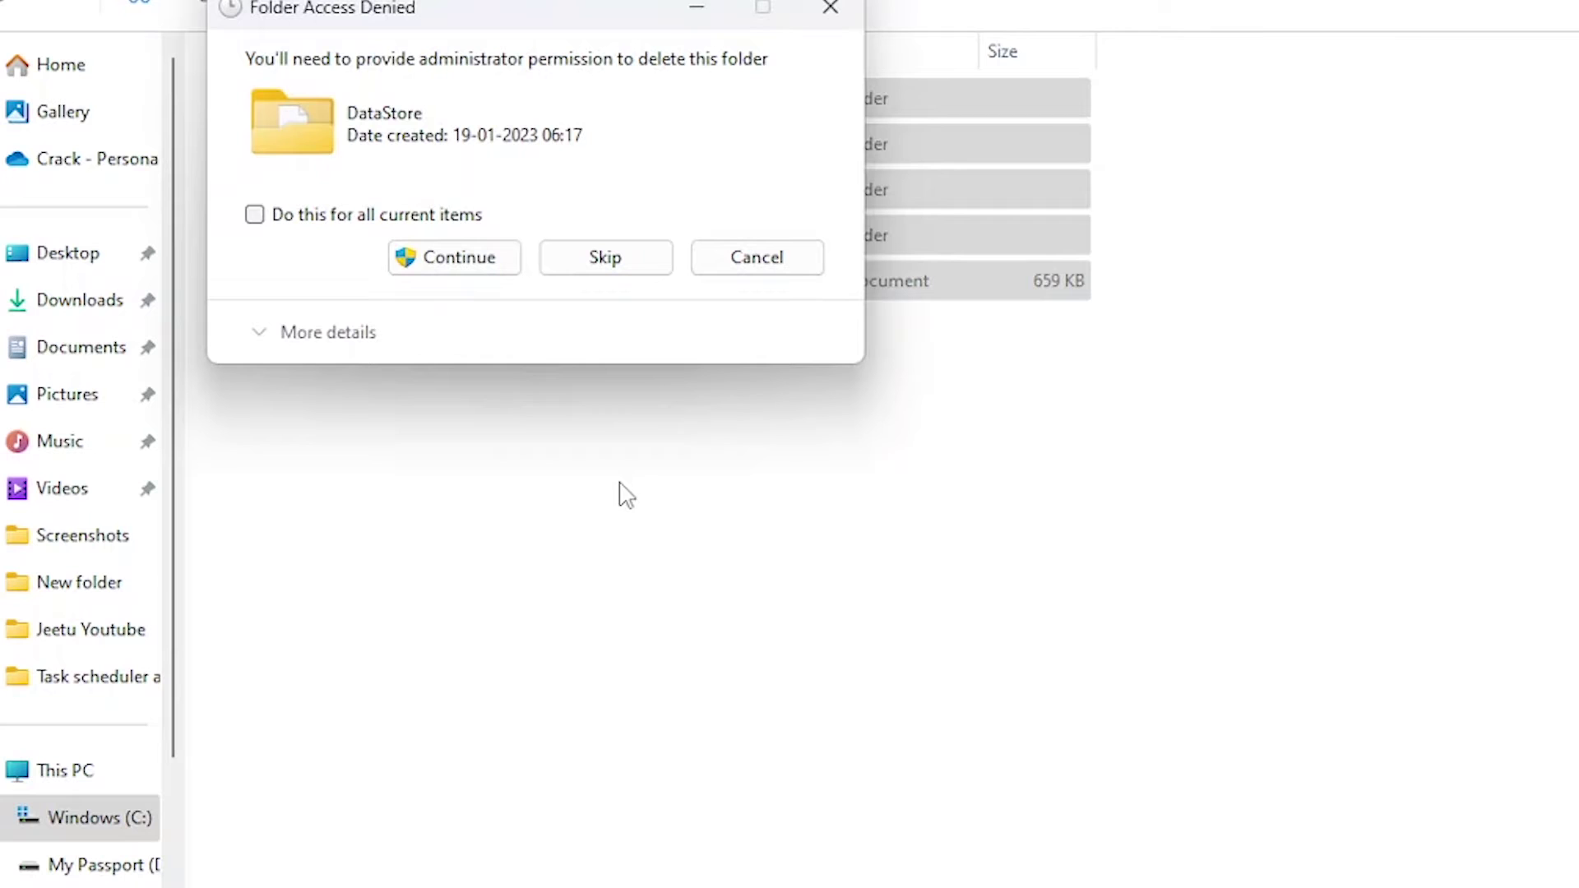
pyautogui.click(343, 217)
pyautogui.click(456, 259)
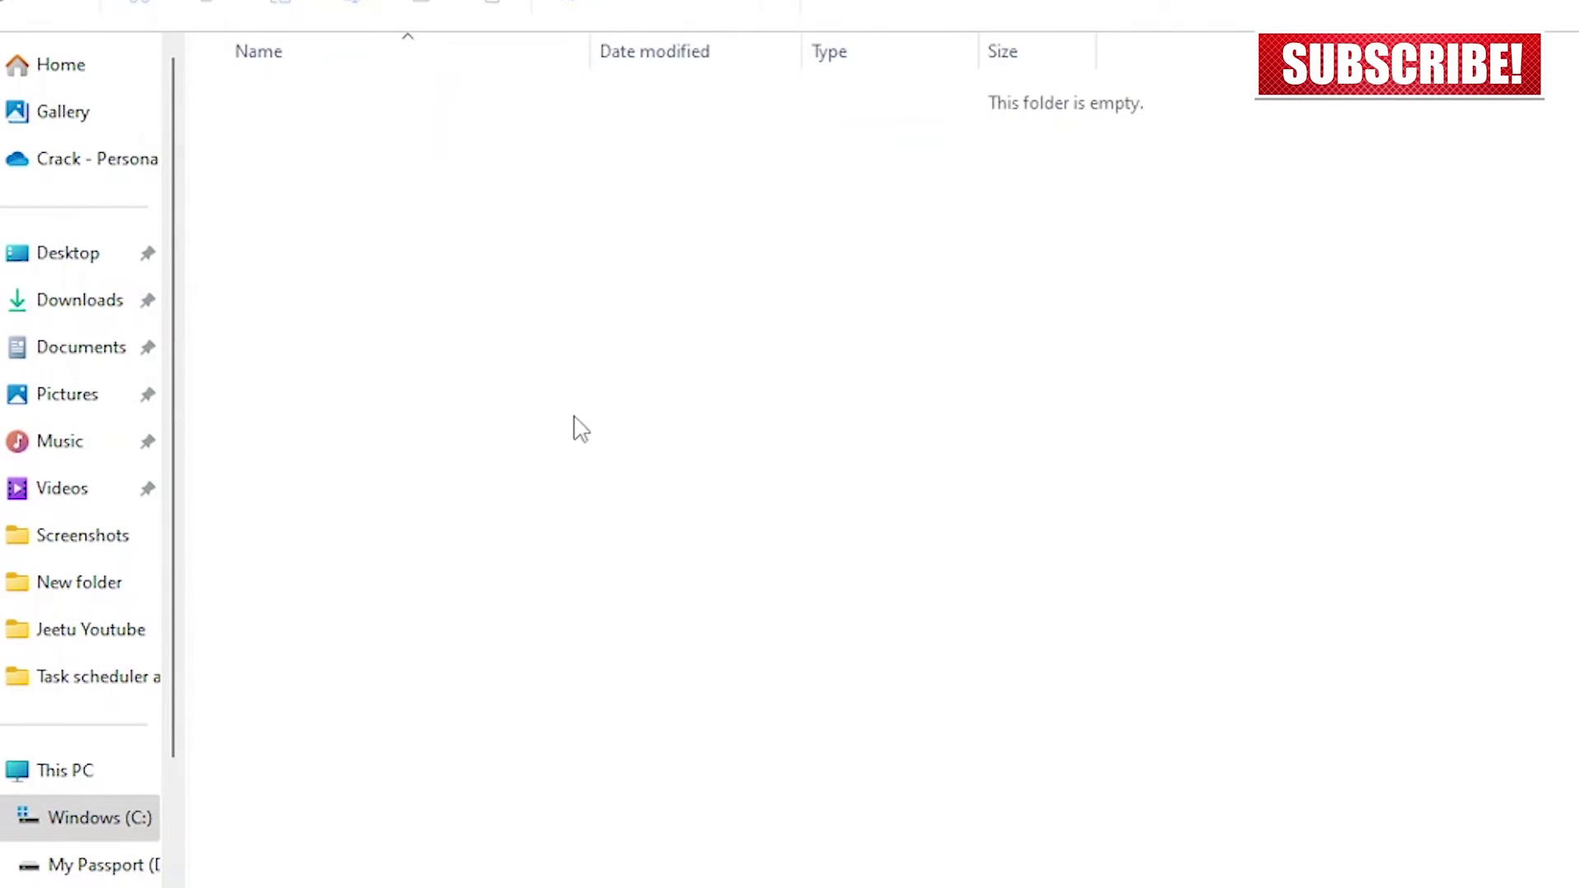
# - Permanently delete the five folders inside SoftwareDistribution.old
pyautogui.hotkey('alt', 'Up')
pyautogui.scroll(-1, 374, 844)
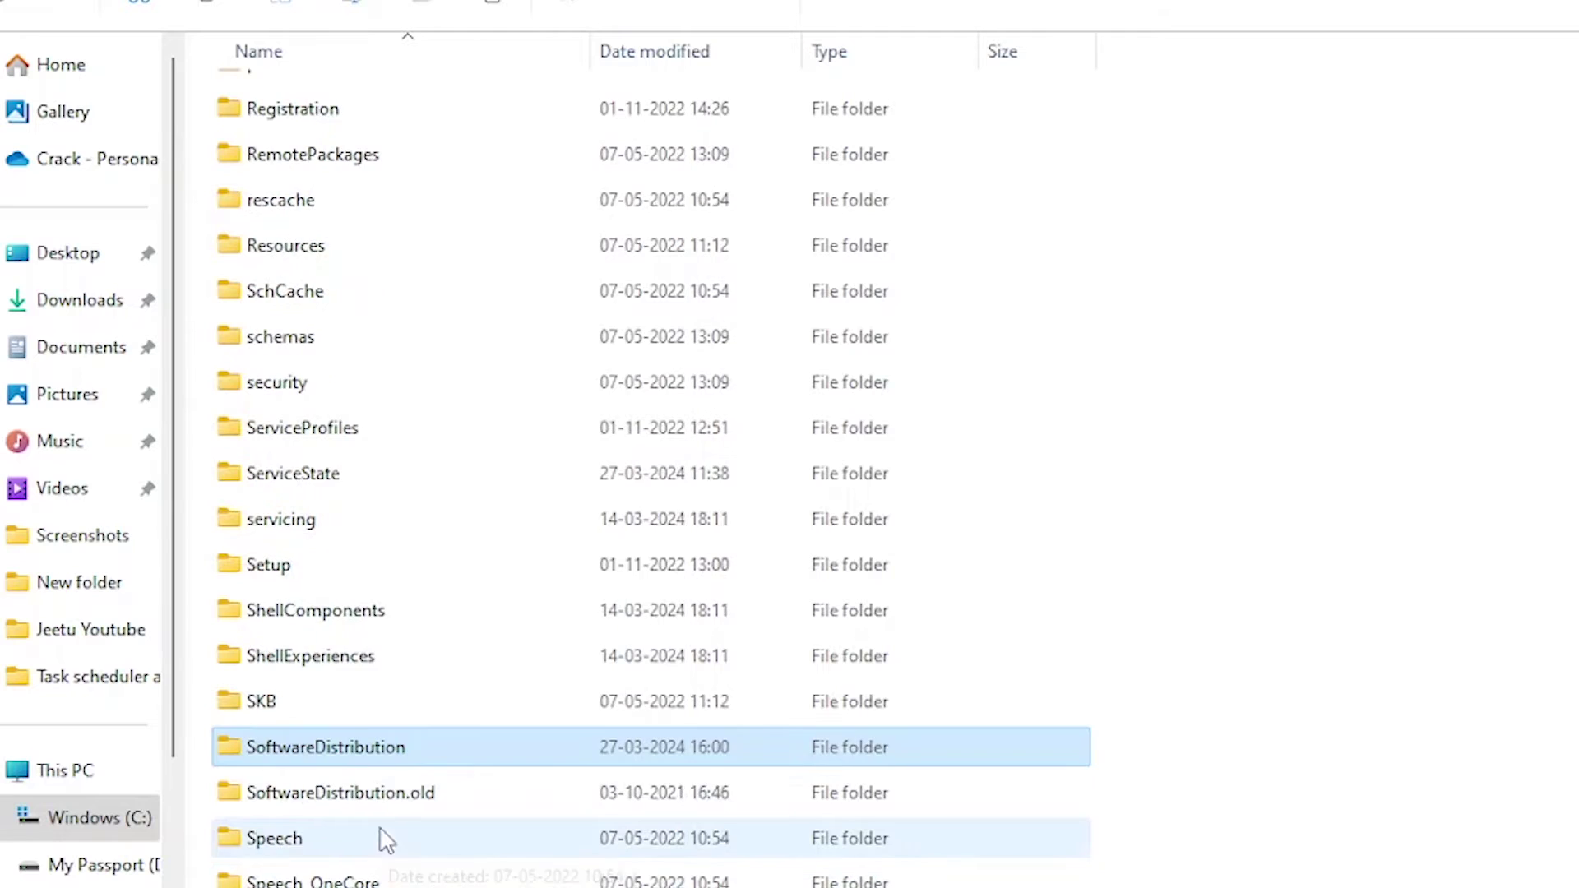
pyautogui.press('Return')
pyautogui.hotkey('ctrl', 'a')
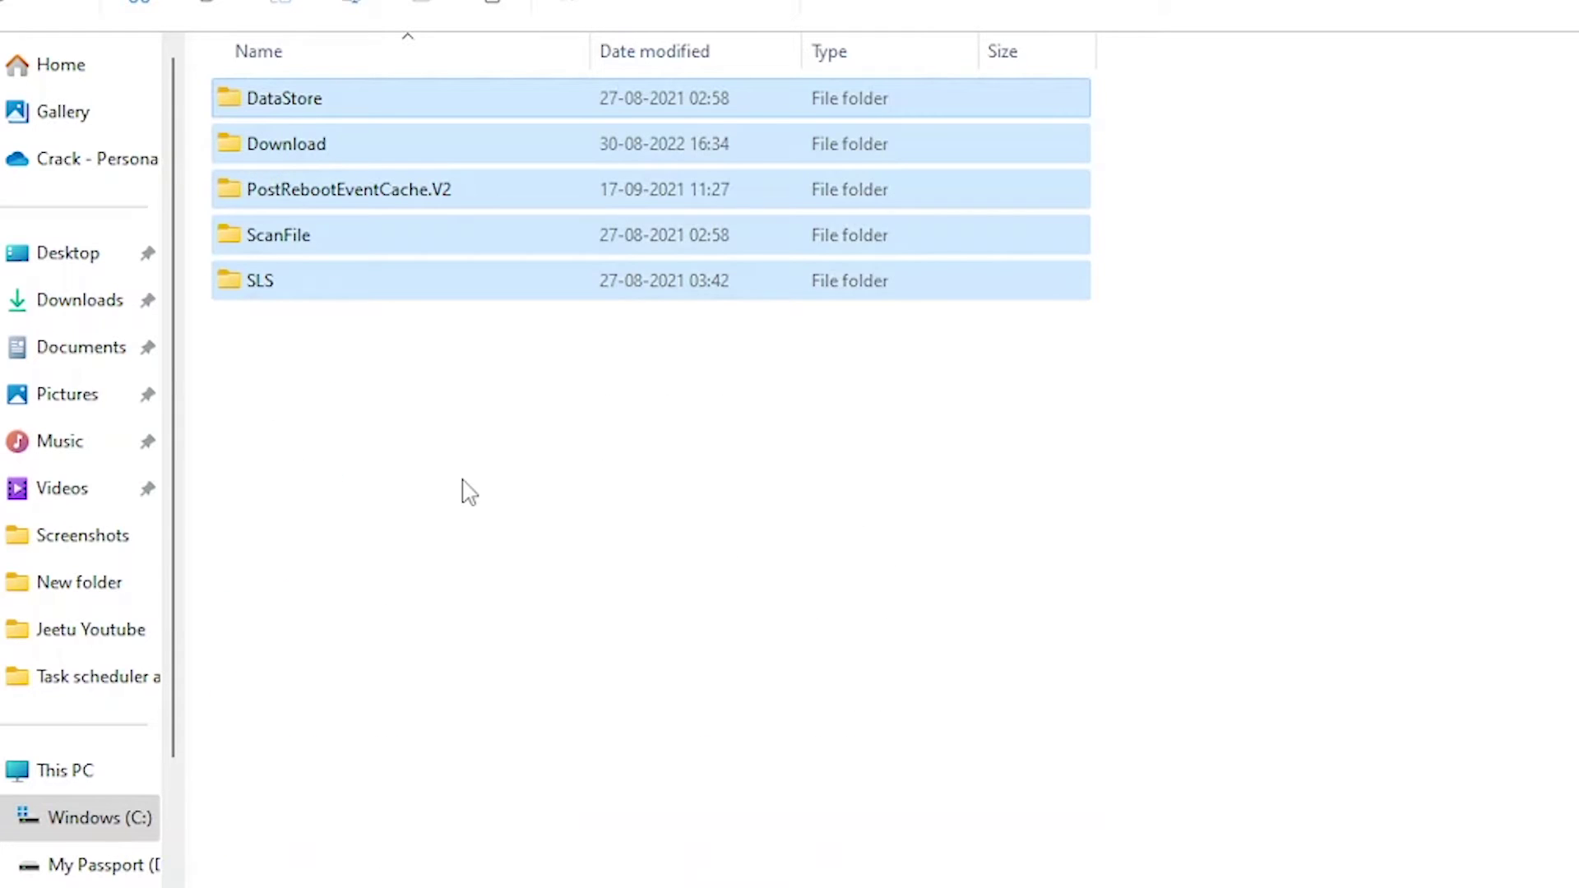
pyautogui.hotkey('shift', 'Delete')
pyautogui.press('Return')
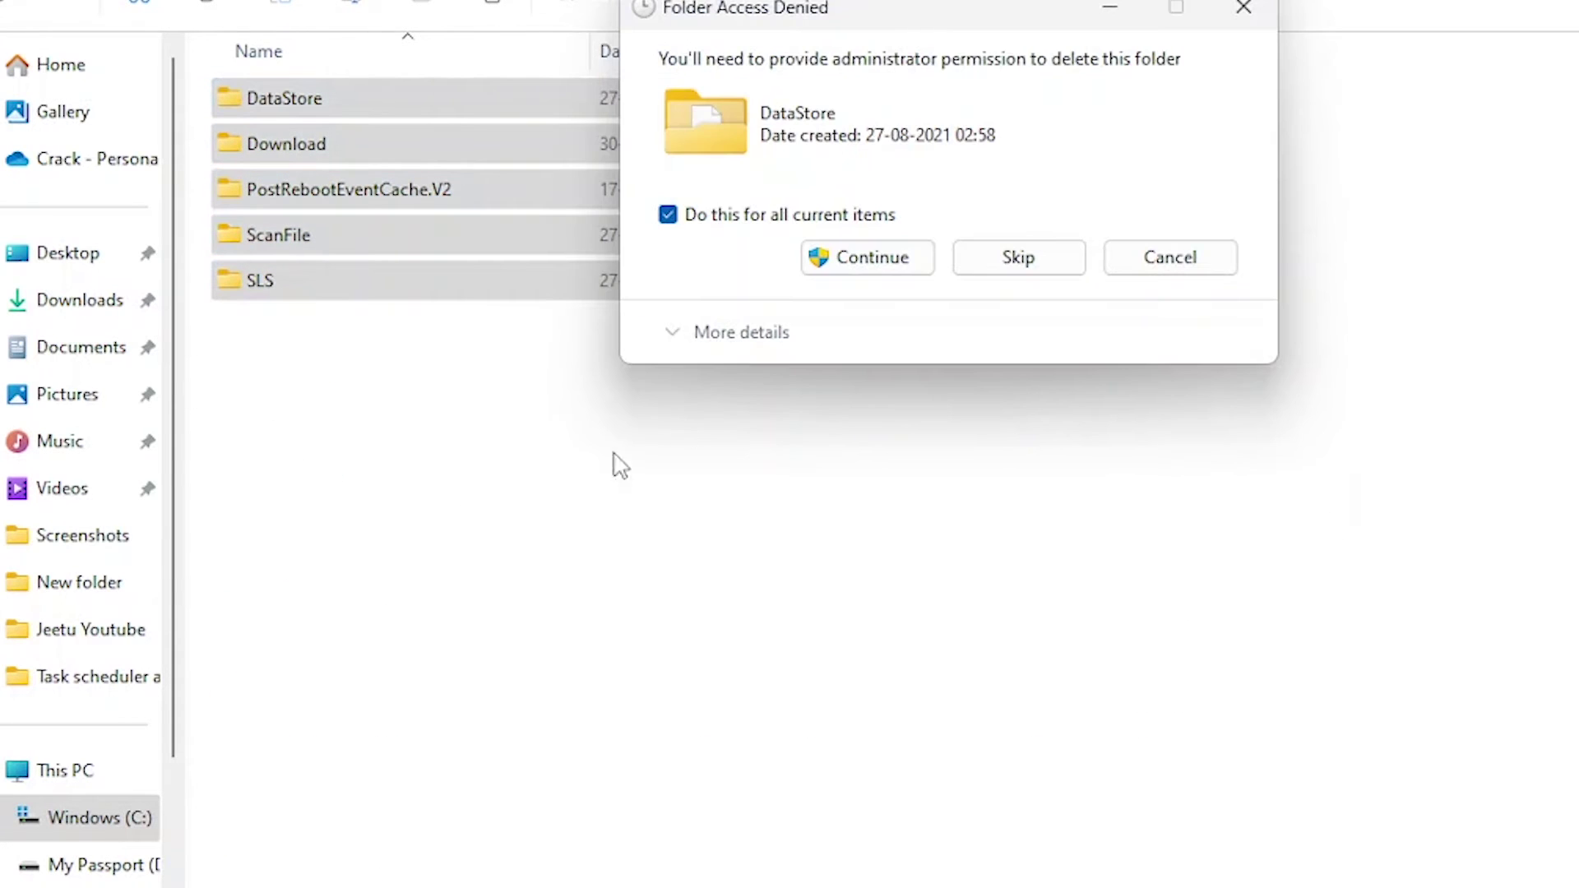
pyautogui.click(867, 260)
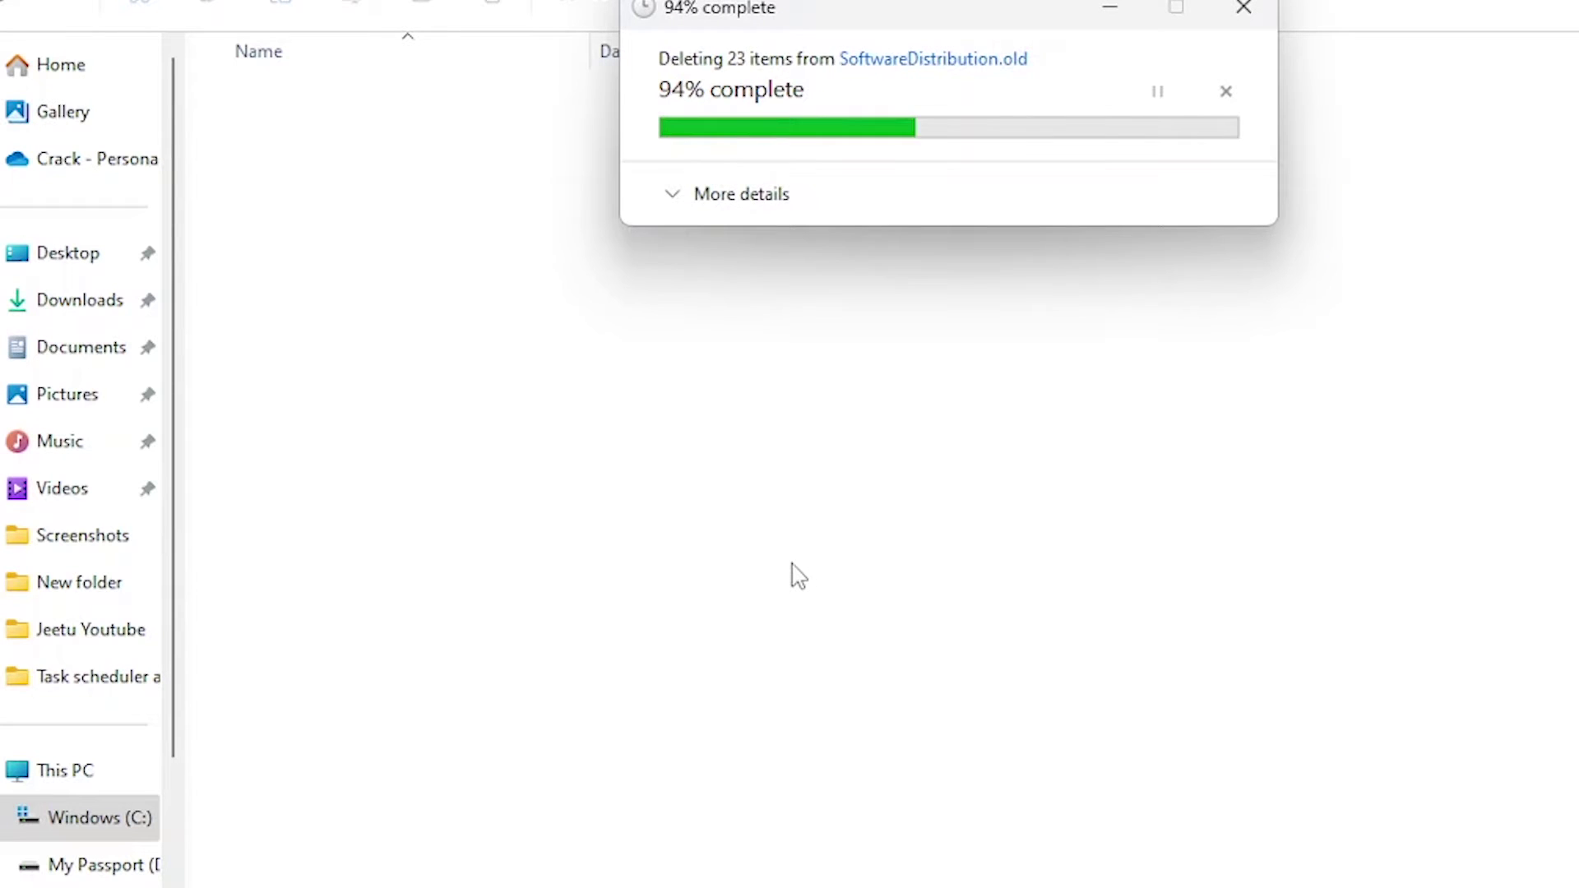
# - From the desktop, launch Command Prompt as administrator
pyautogui.press('super+d')
pyautogui.press('super')
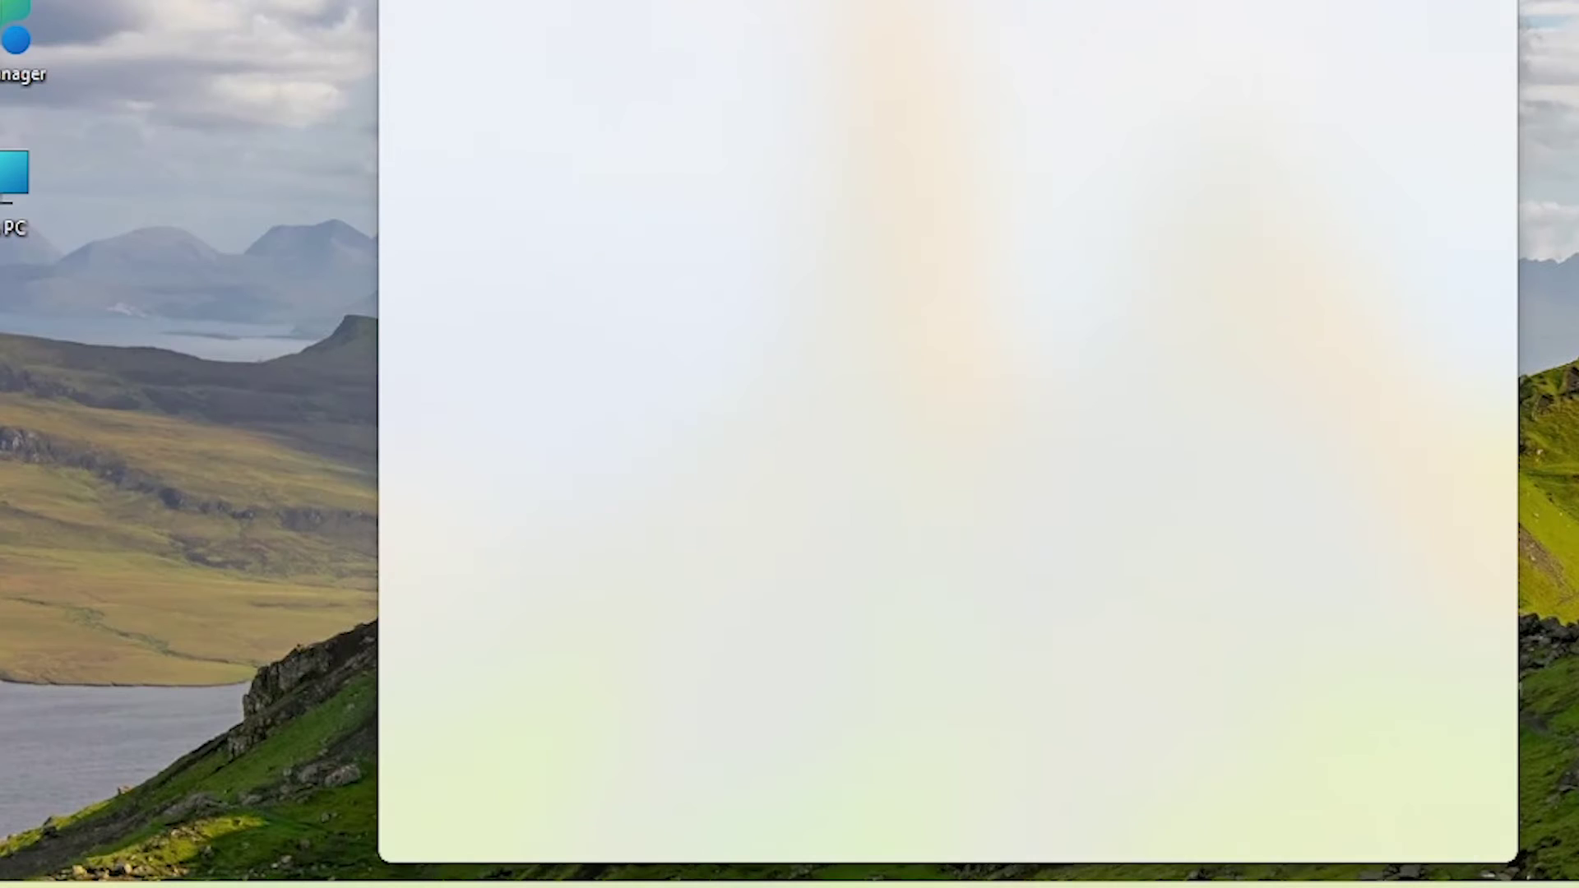
pyautogui.write('net sto')
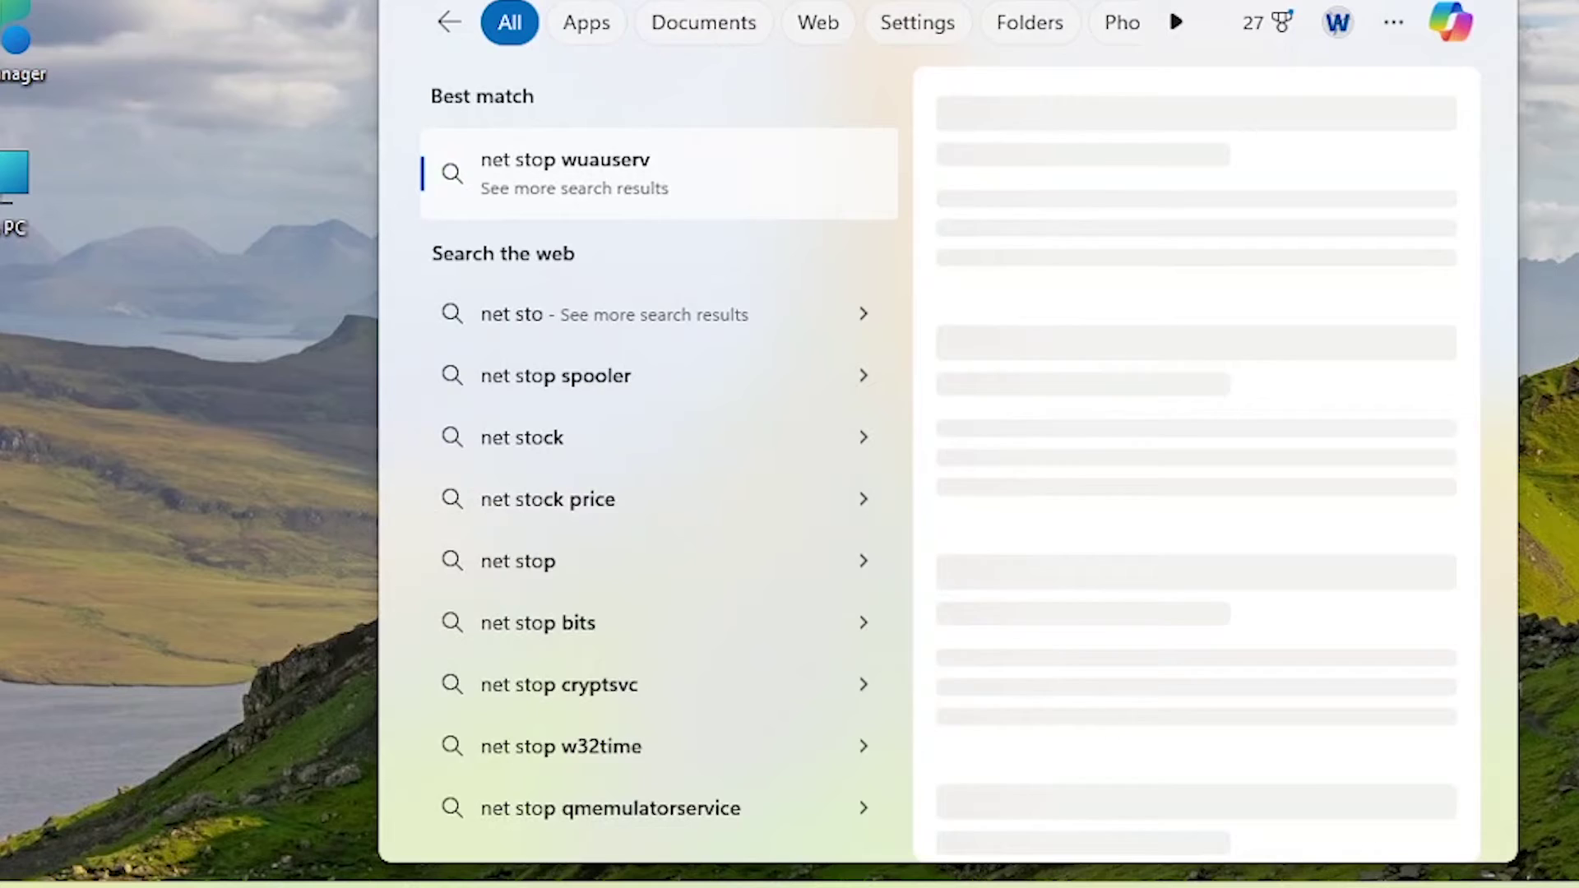
pyautogui.press('BackSpace')
pyautogui.press('BackSpace')
pyautogui.press('BackSpace')
pyautogui.write('cmd')
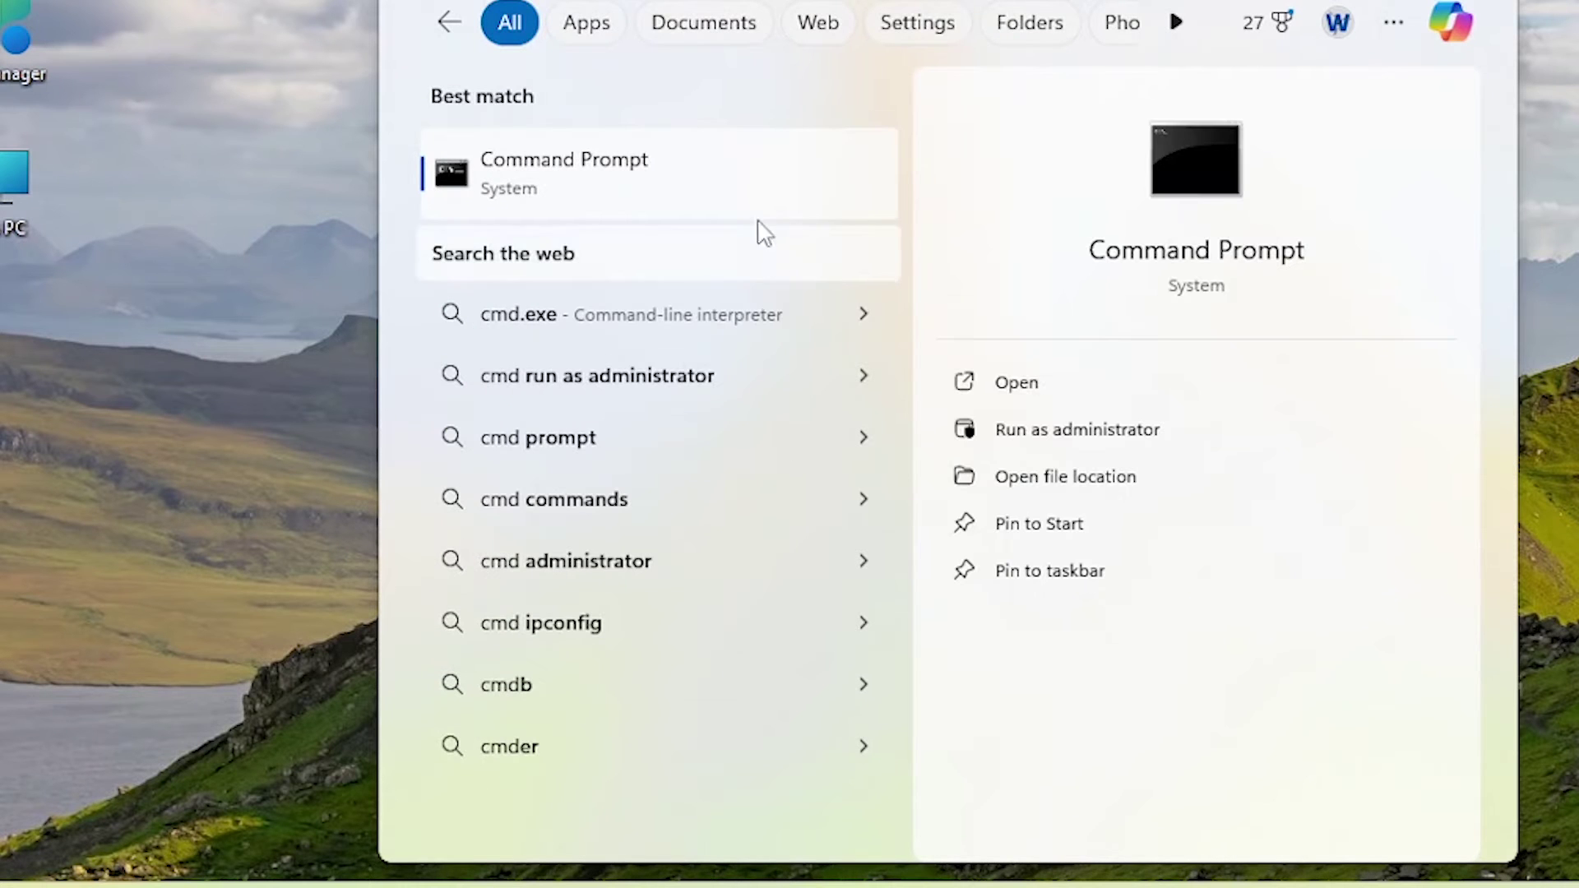
pyautogui.rightClick(655, 209)
pyautogui.click(722, 237)
pyautogui.write('net start wuauserv')
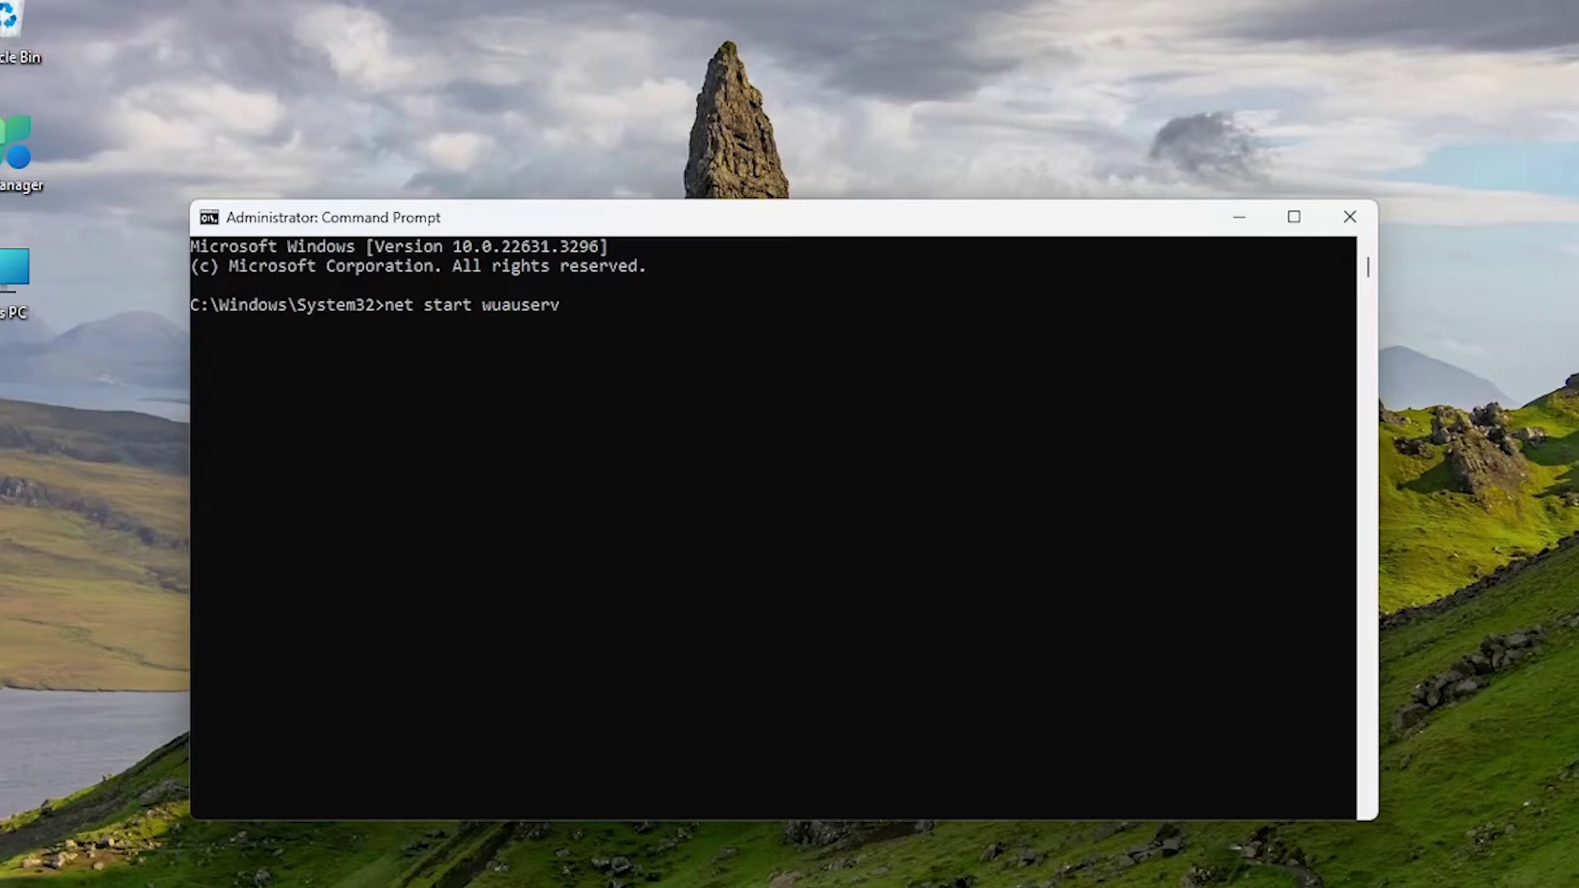
# - Start wuauserv, cryptsvc, bits and msiserver with net start, fixing the mistyped bits command
pyautogui.press('Return')
pyautogui.write('net start cryptsvc')
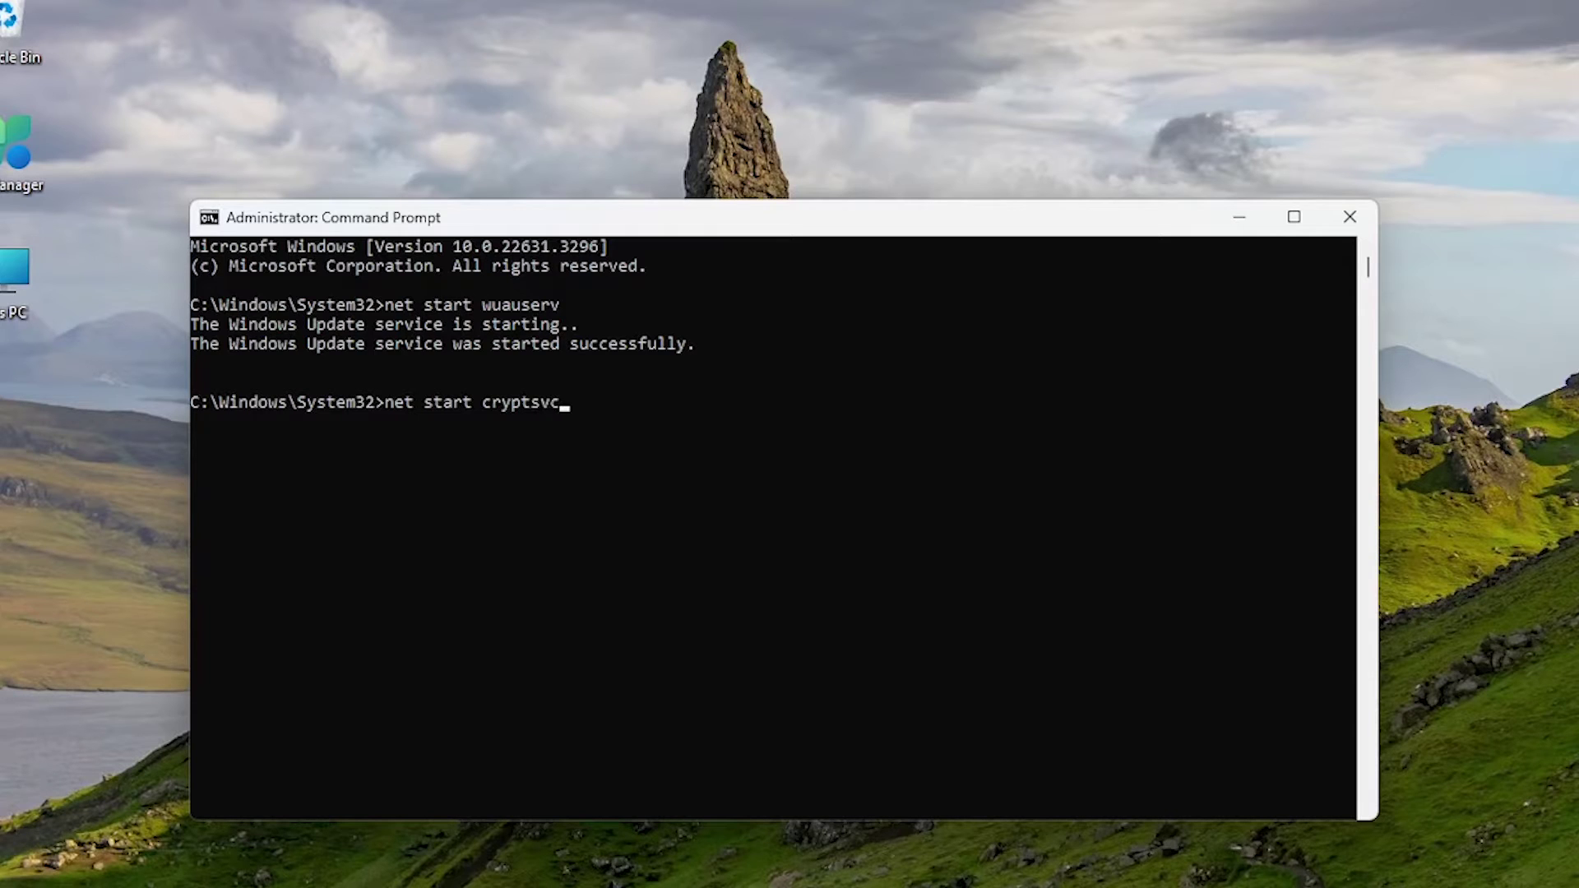
pyautogui.press('Return')
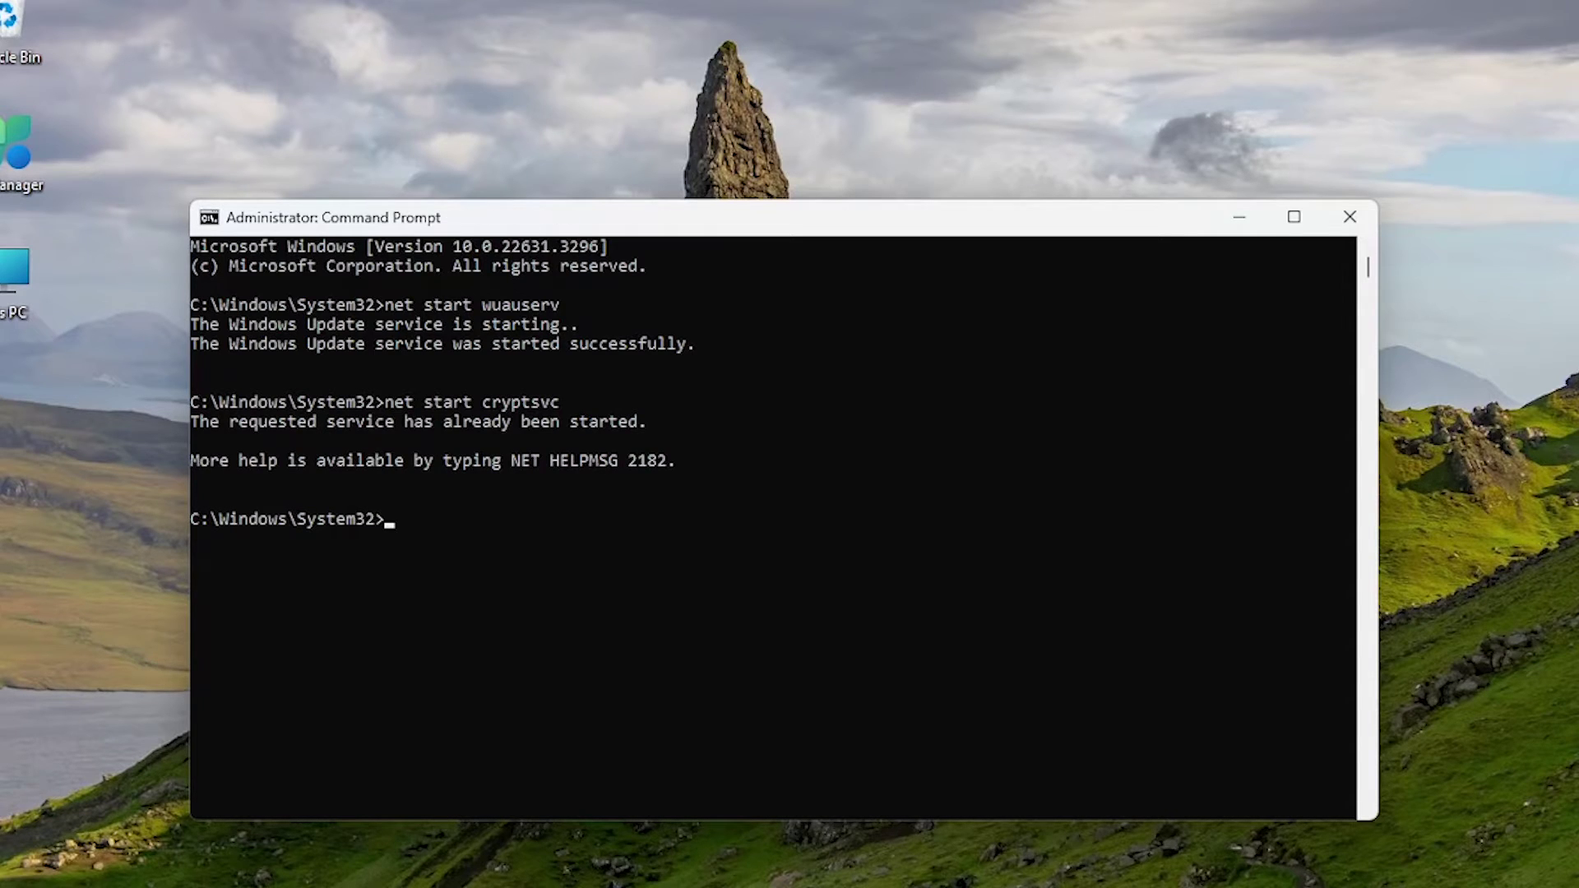
pyautogui.write('set star')
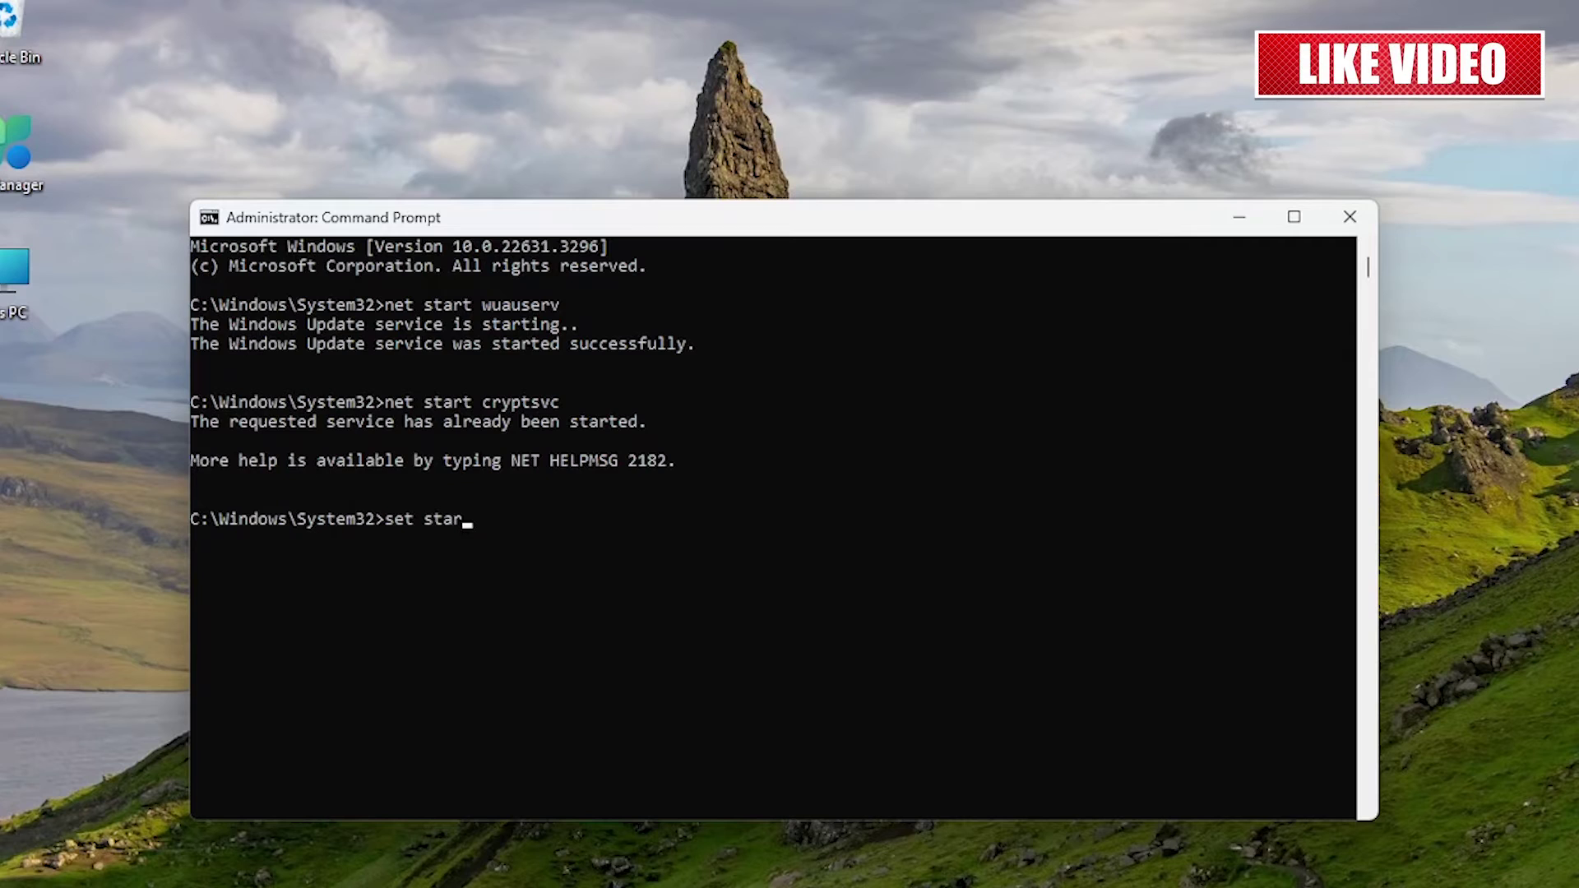
pyautogui.write('t bits')
pyautogui.press('Return')
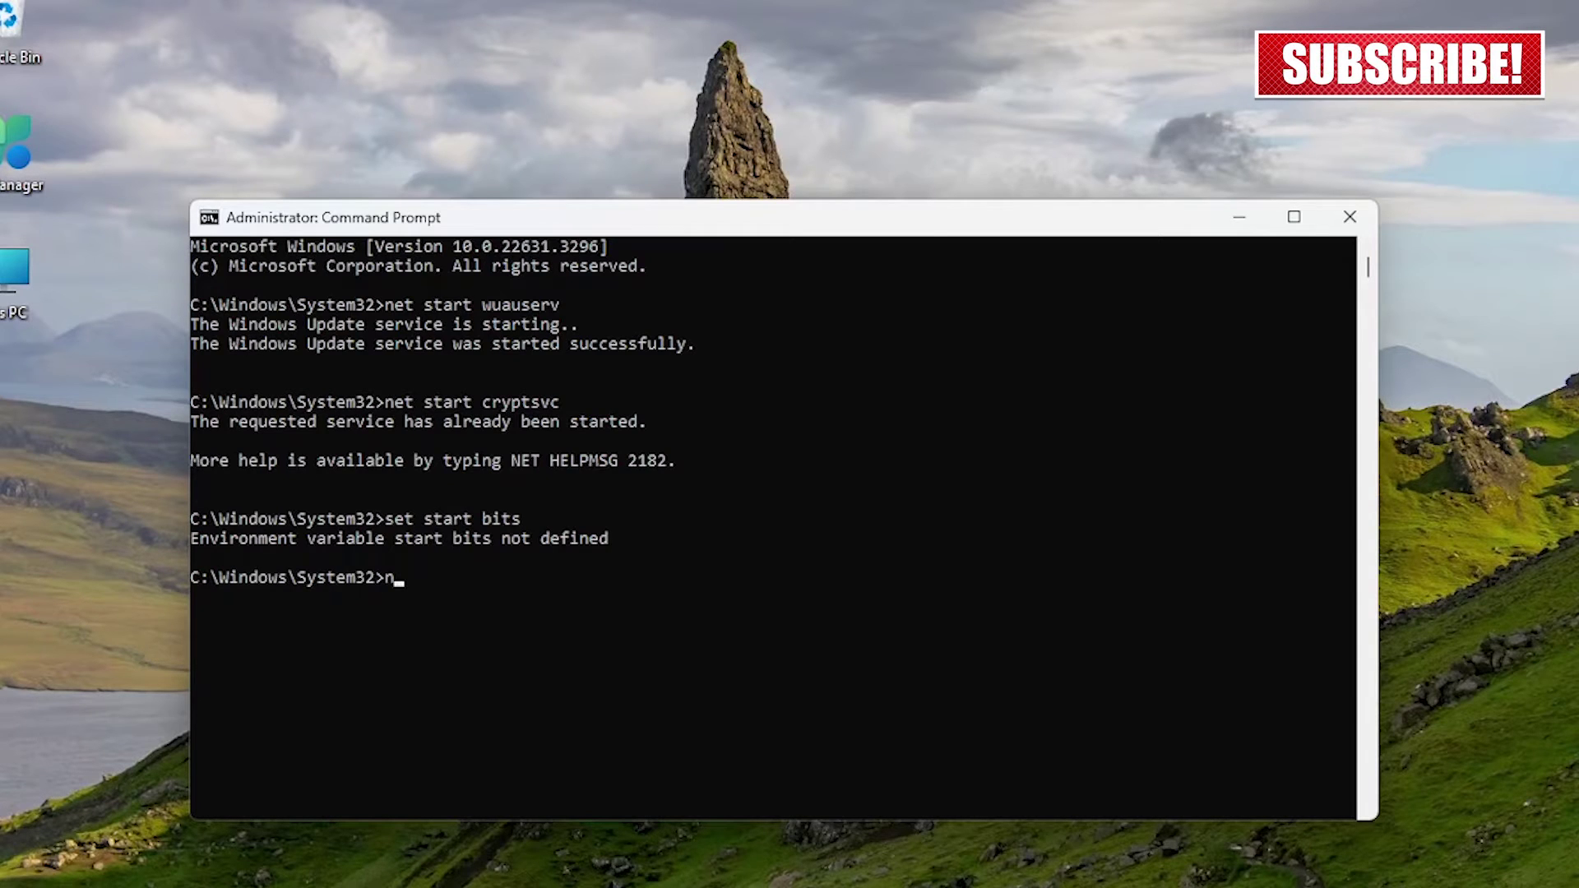
pyautogui.write('net start bits')
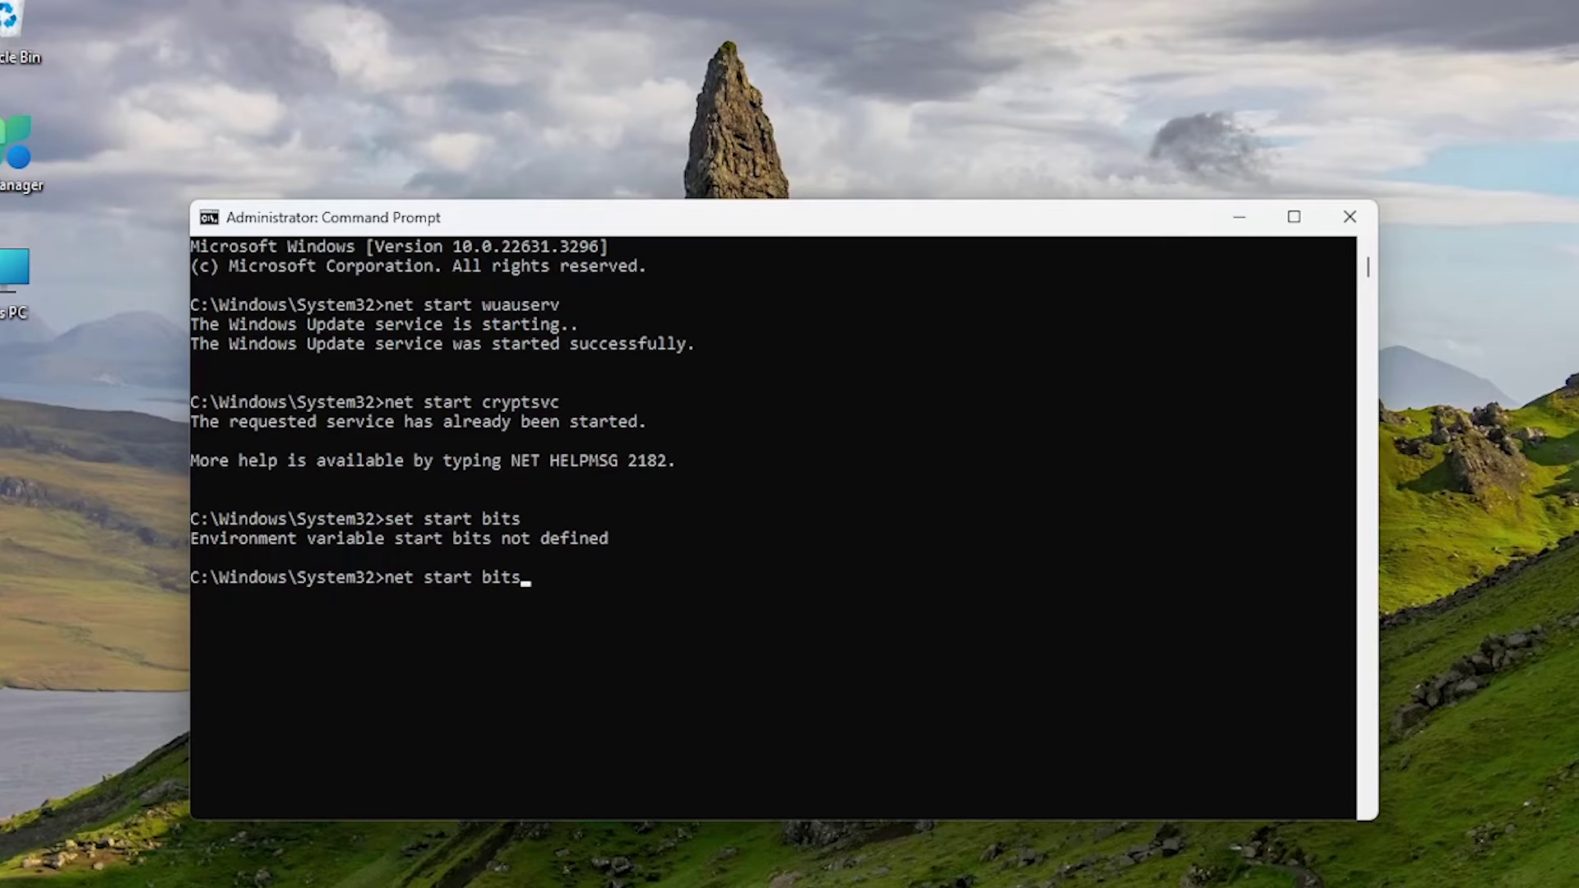
pyautogui.press('Return')
pyautogui.write('net start msiserve')
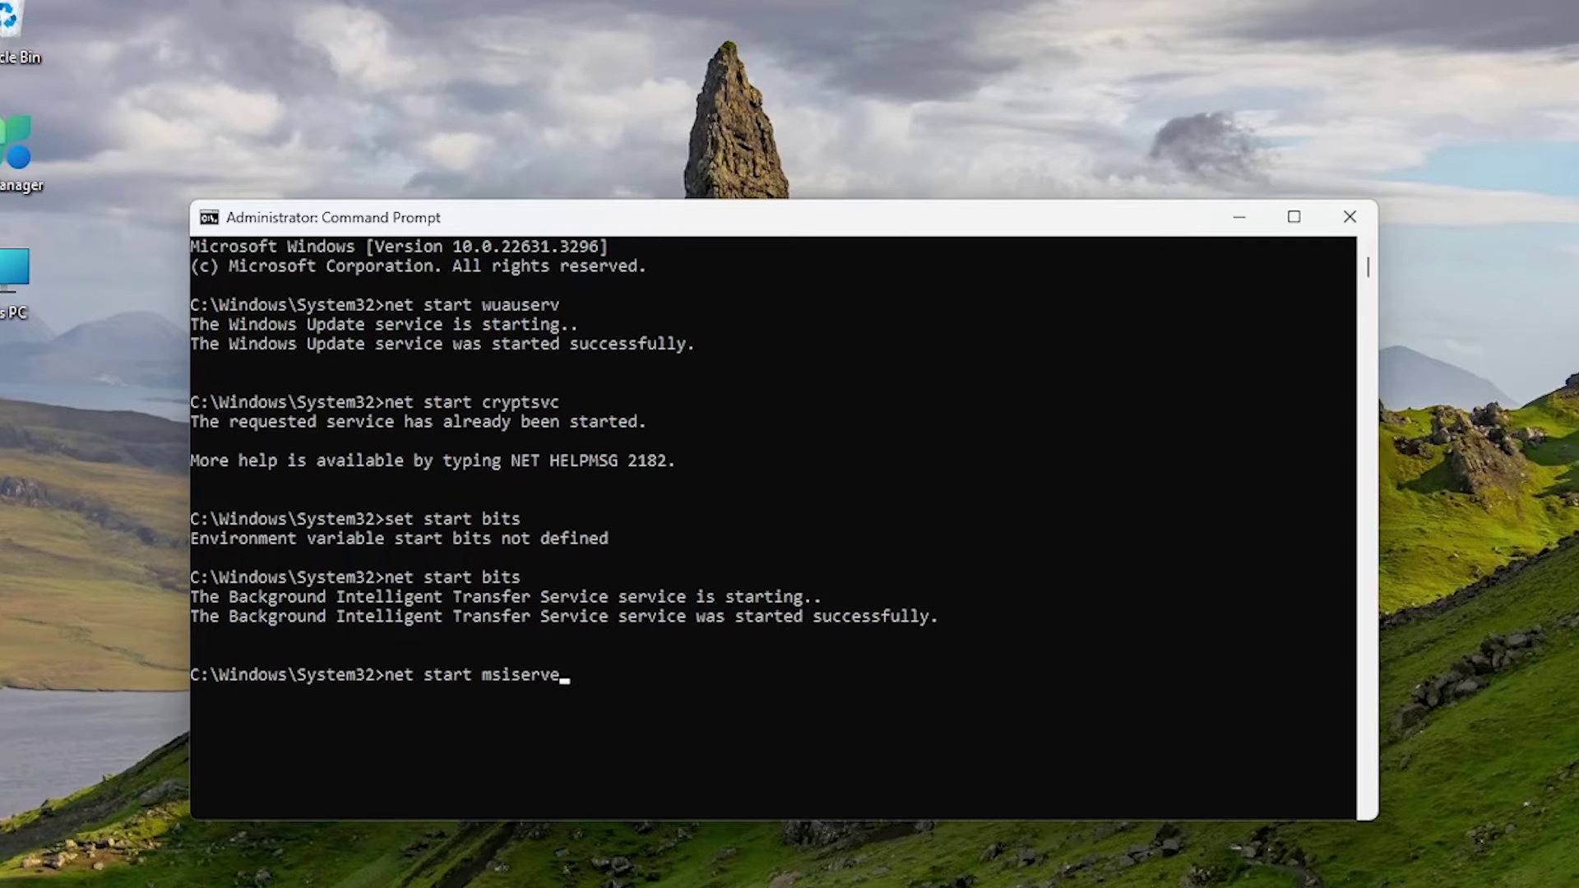
pyautogui.write('r')
pyautogui.press('Return')
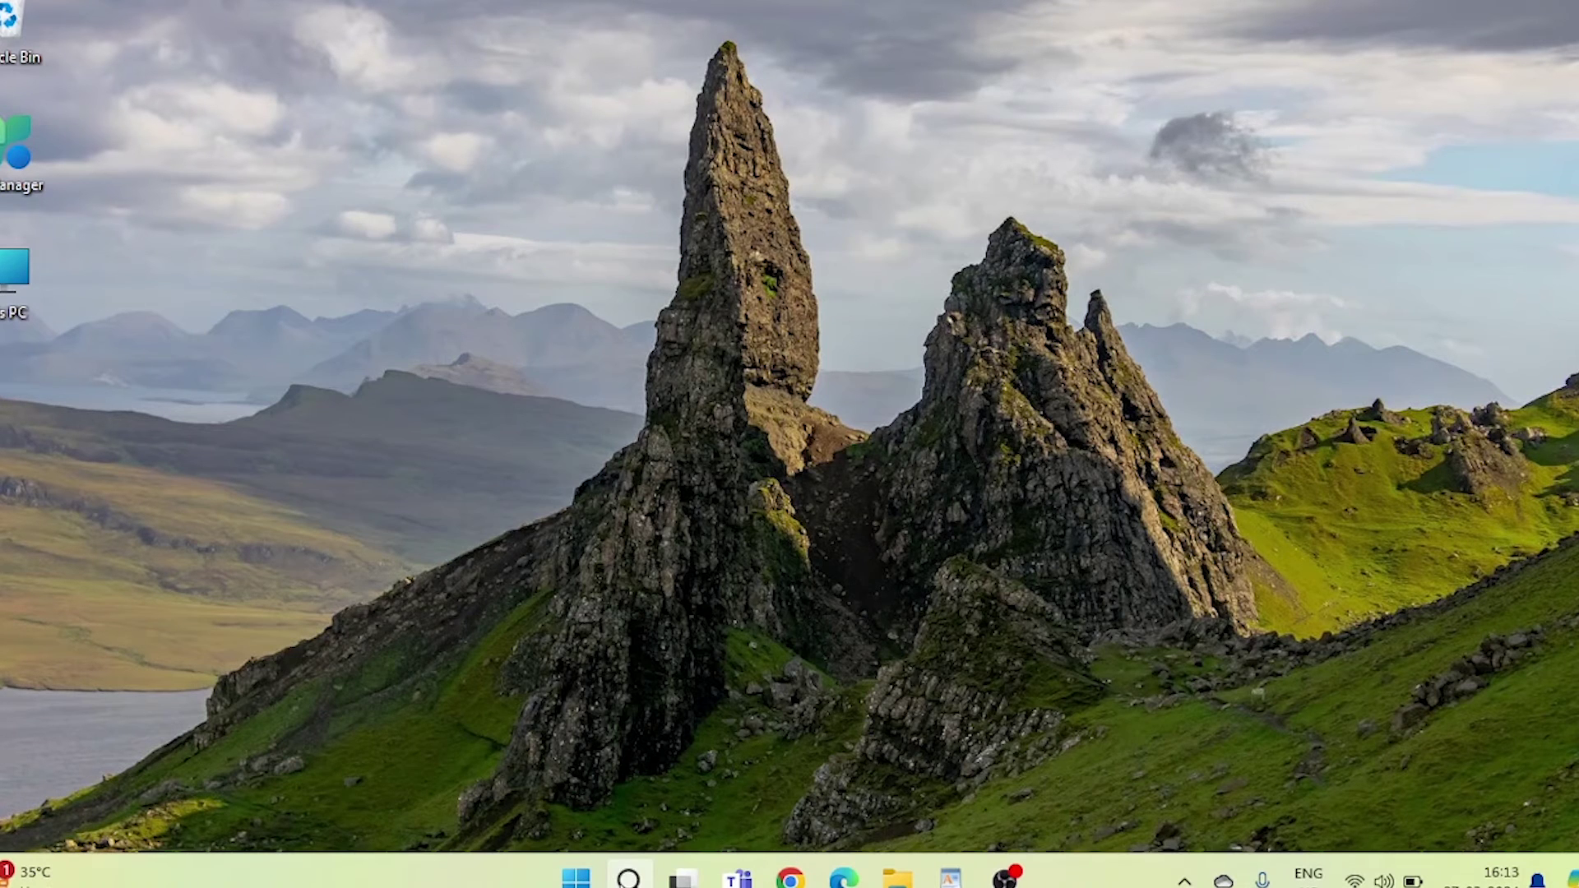
# - Search for 'storage' and open the Storage settings page for Windows (C:)
pyautogui.click(628, 878)
pyautogui.write('sto')
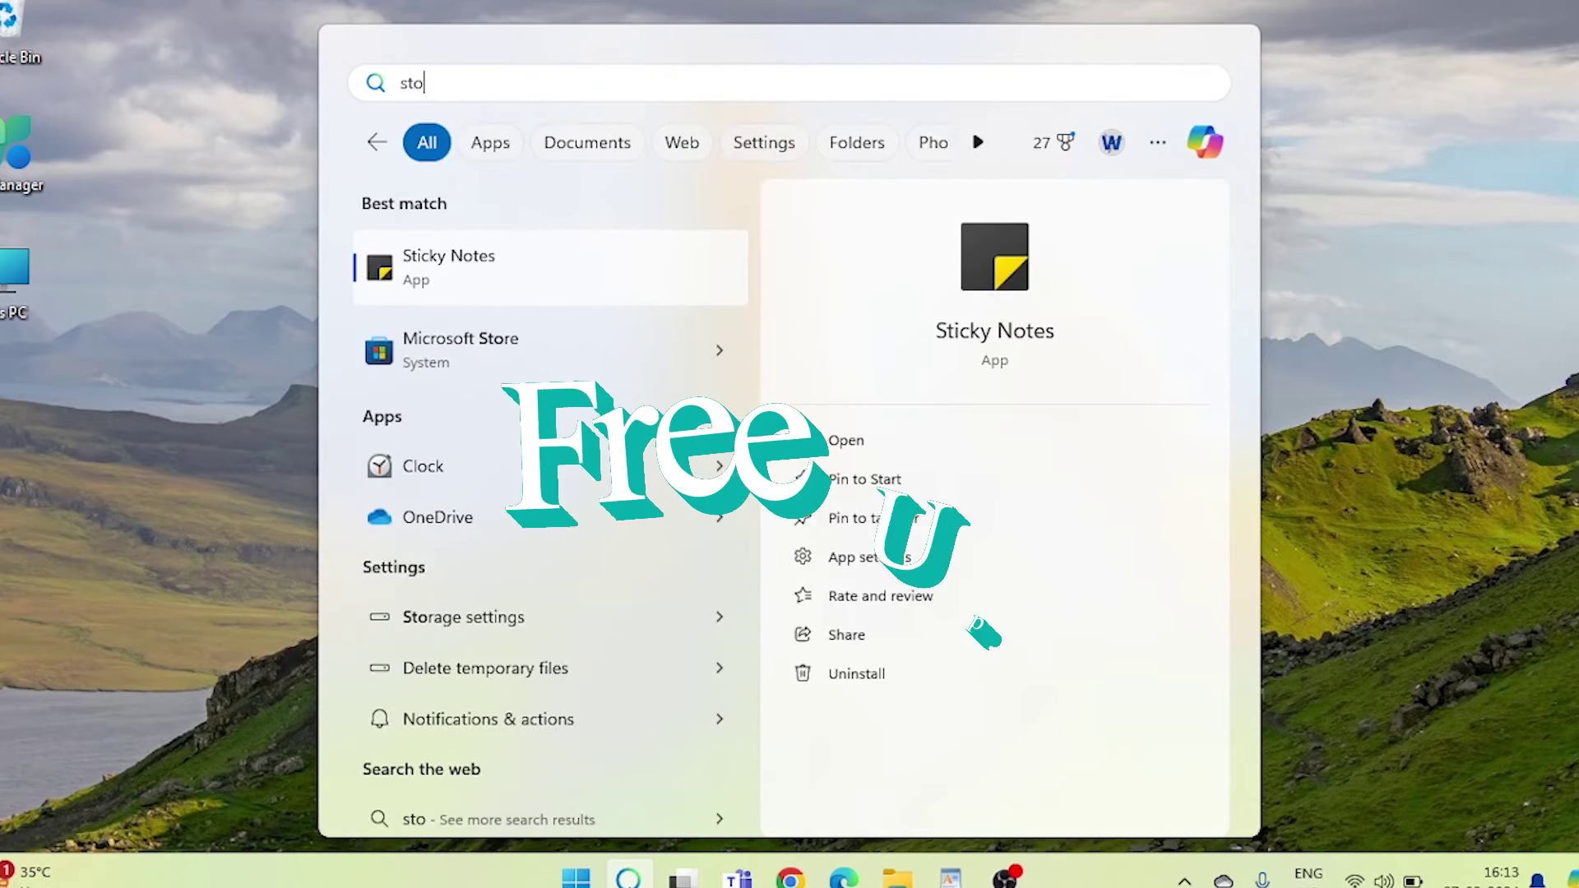
pyautogui.write('rage')
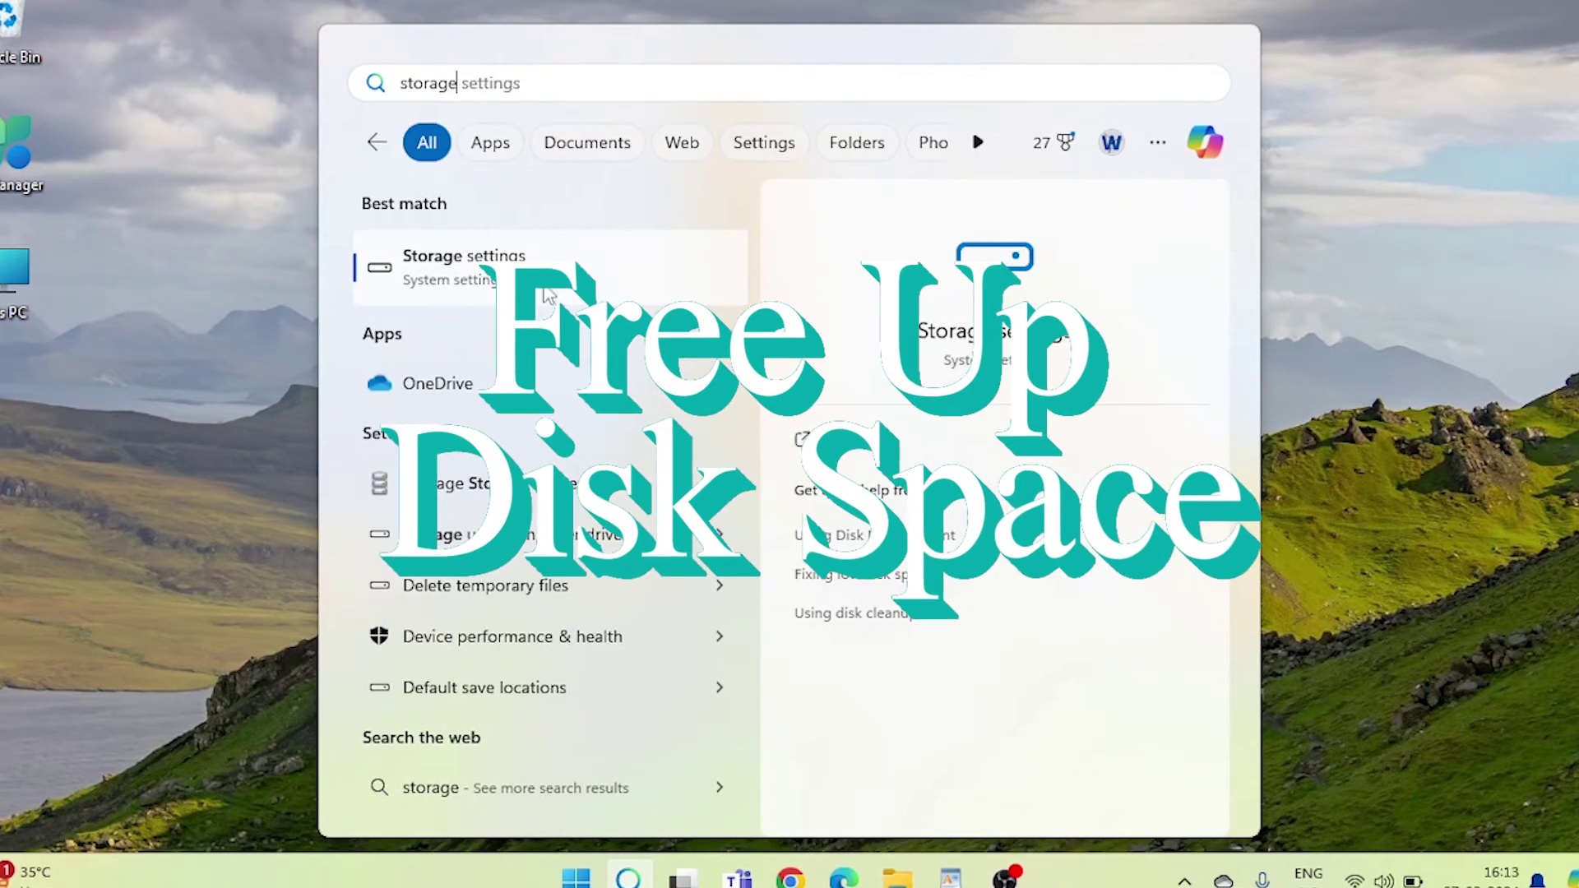
pyautogui.click(535, 270)
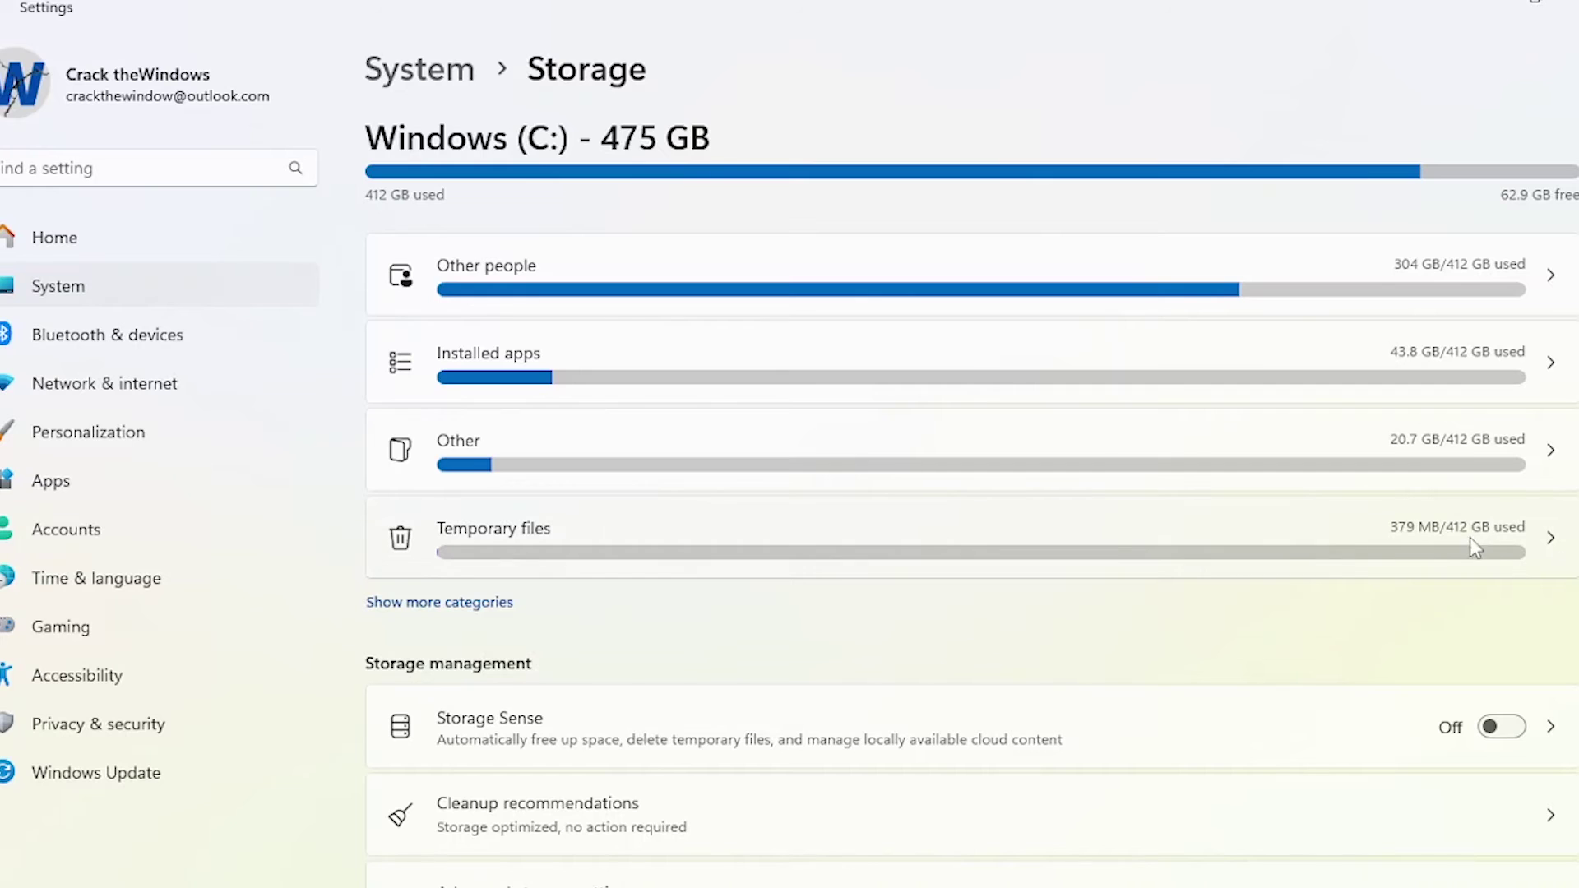
# - Remove 536 MB of temporary files, then rescan and remove the newly found 95 MB
pyautogui.click(1516, 551)
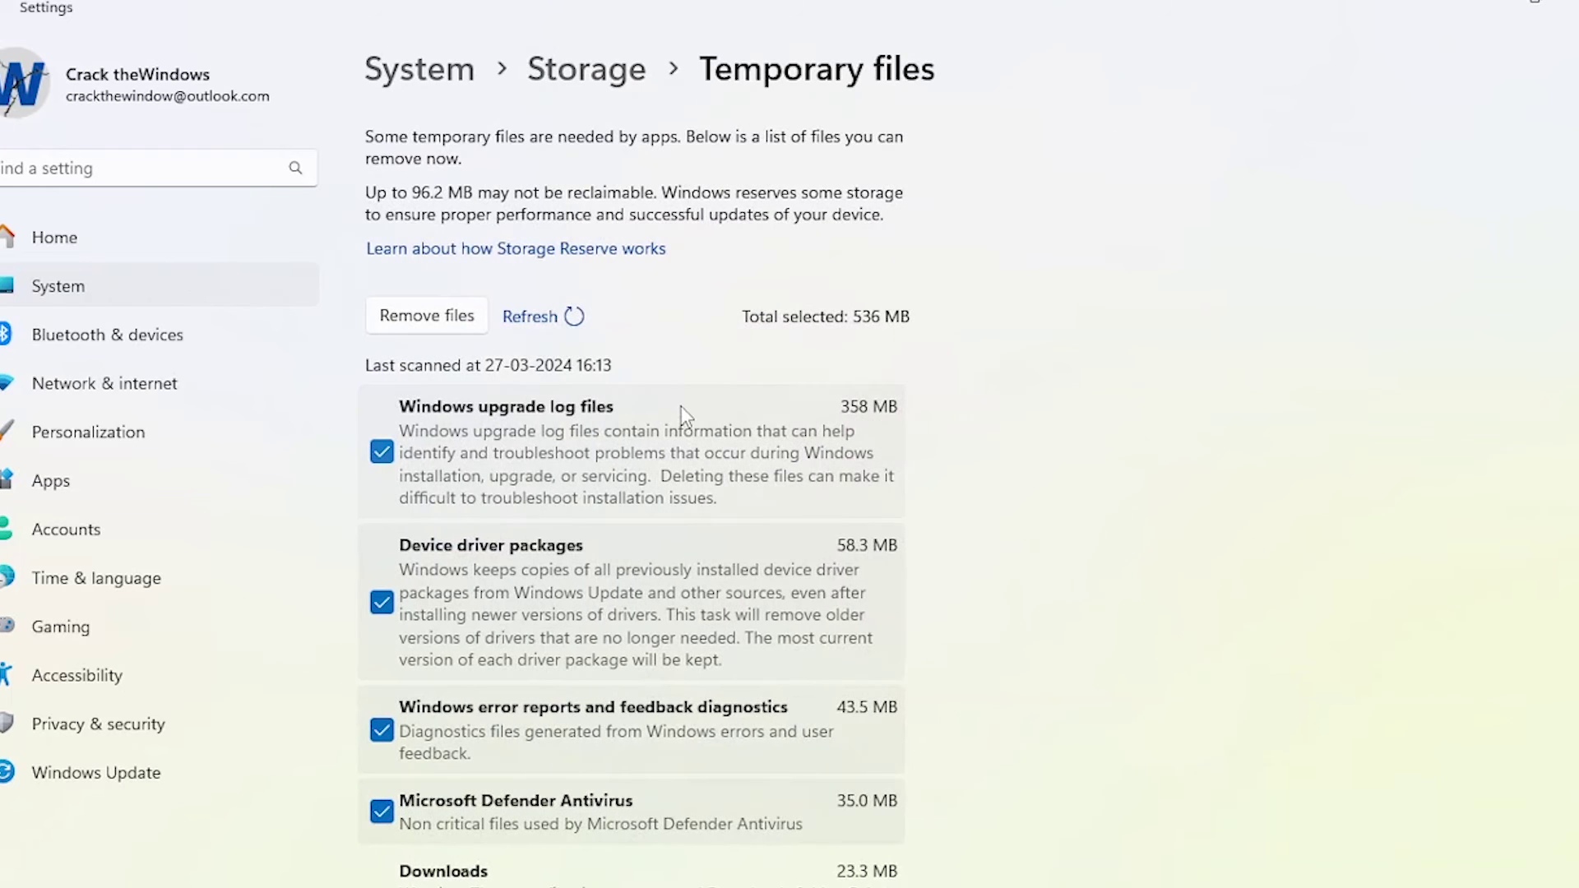
pyautogui.click(446, 318)
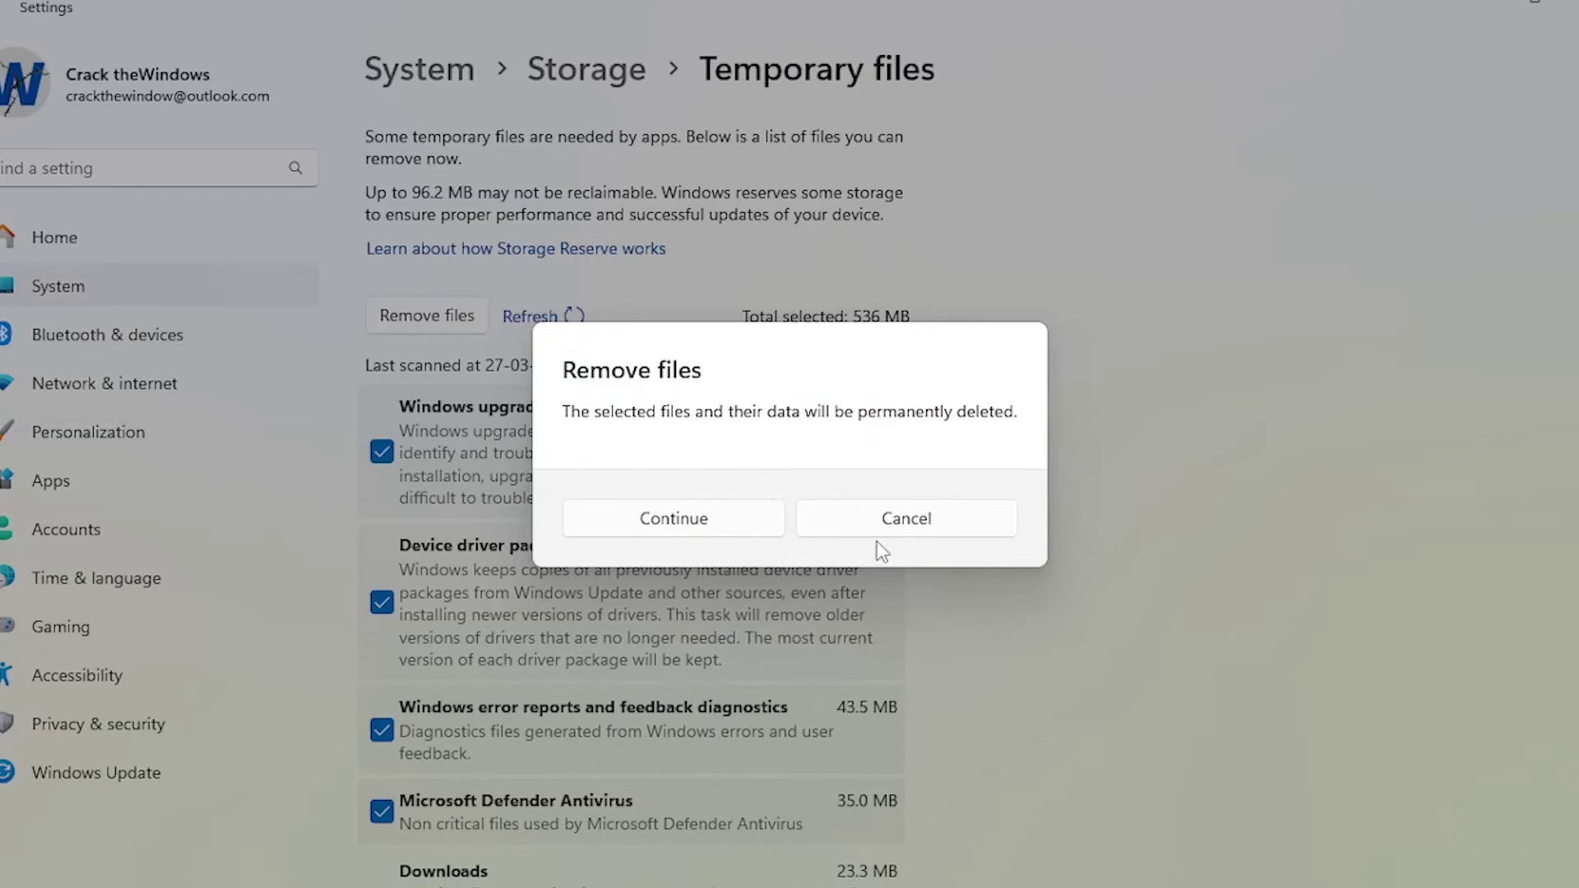
pyautogui.click(695, 524)
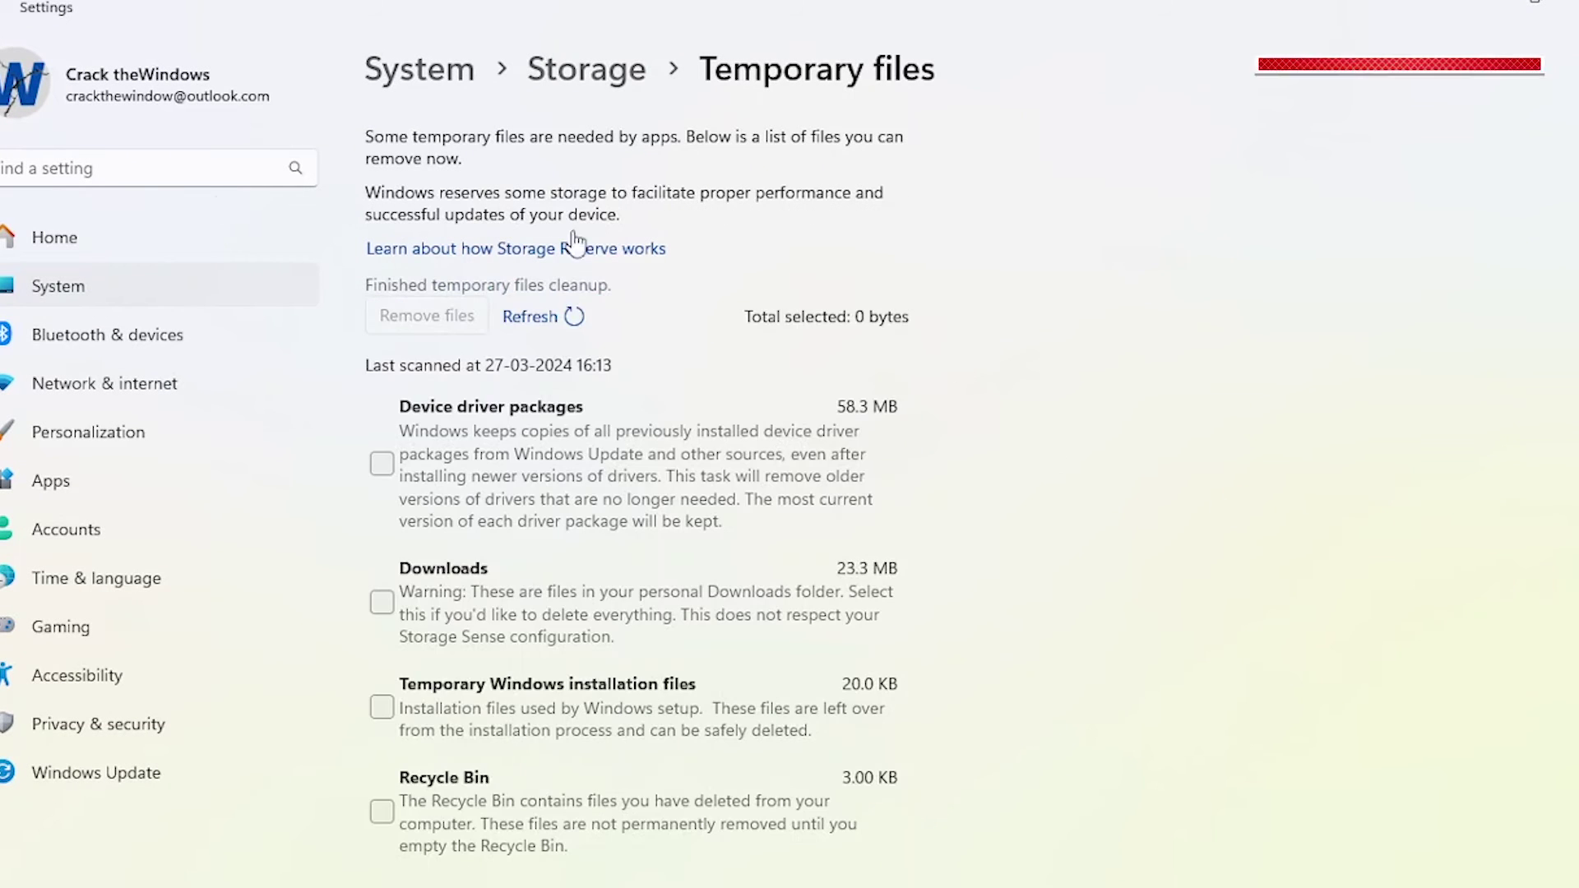
pyautogui.click(524, 316)
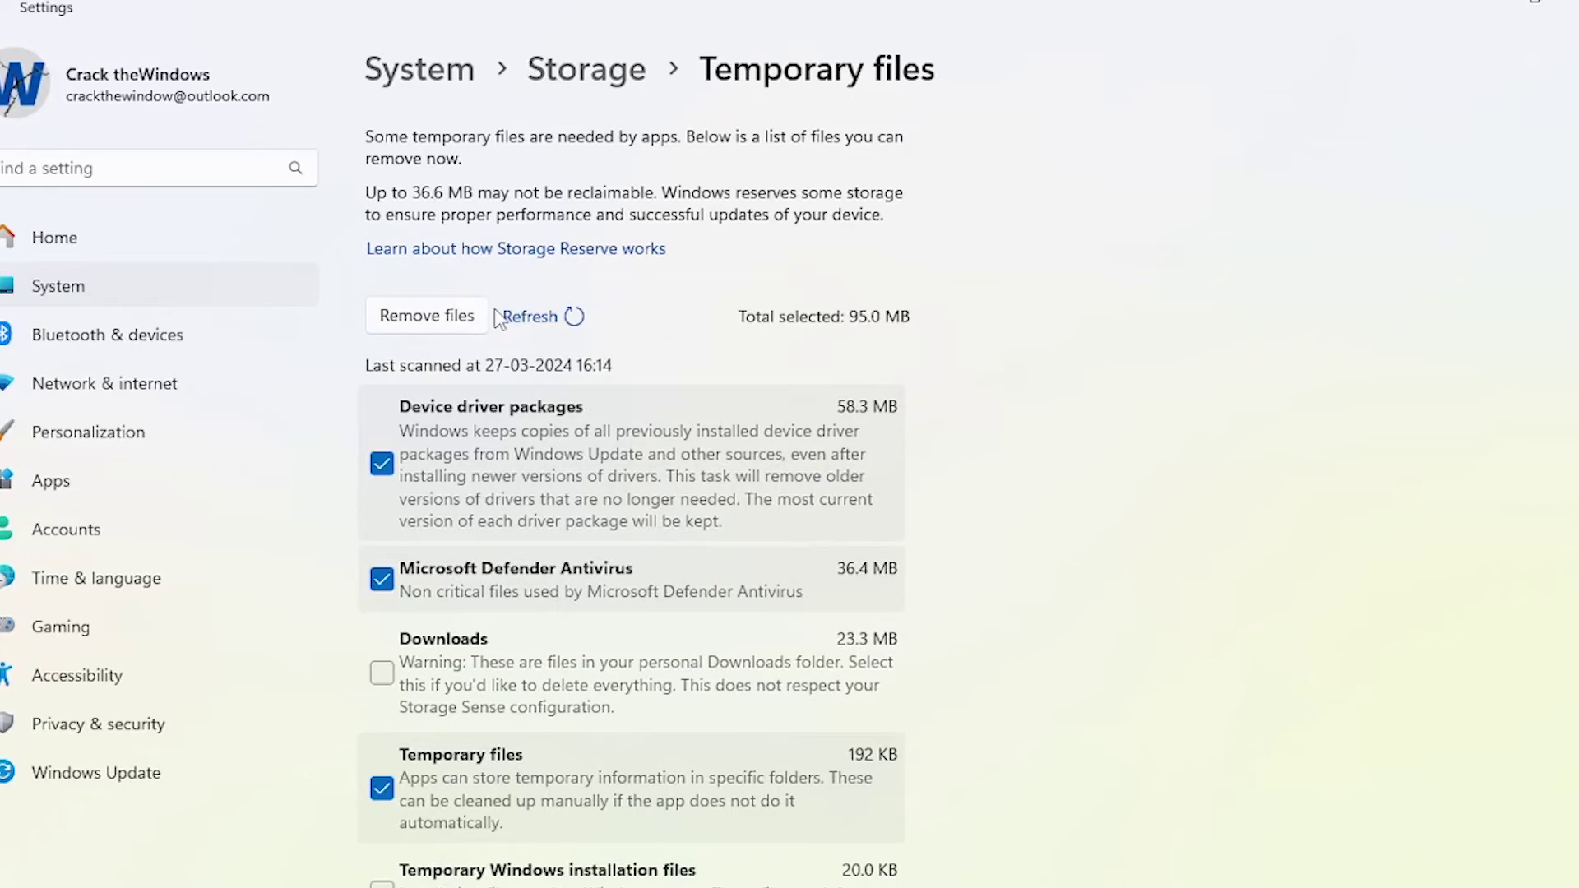
pyautogui.click(412, 318)
# - Confirm the second temporary-file deletion, then launch Command Prompt as administrator
pyautogui.click(736, 524)
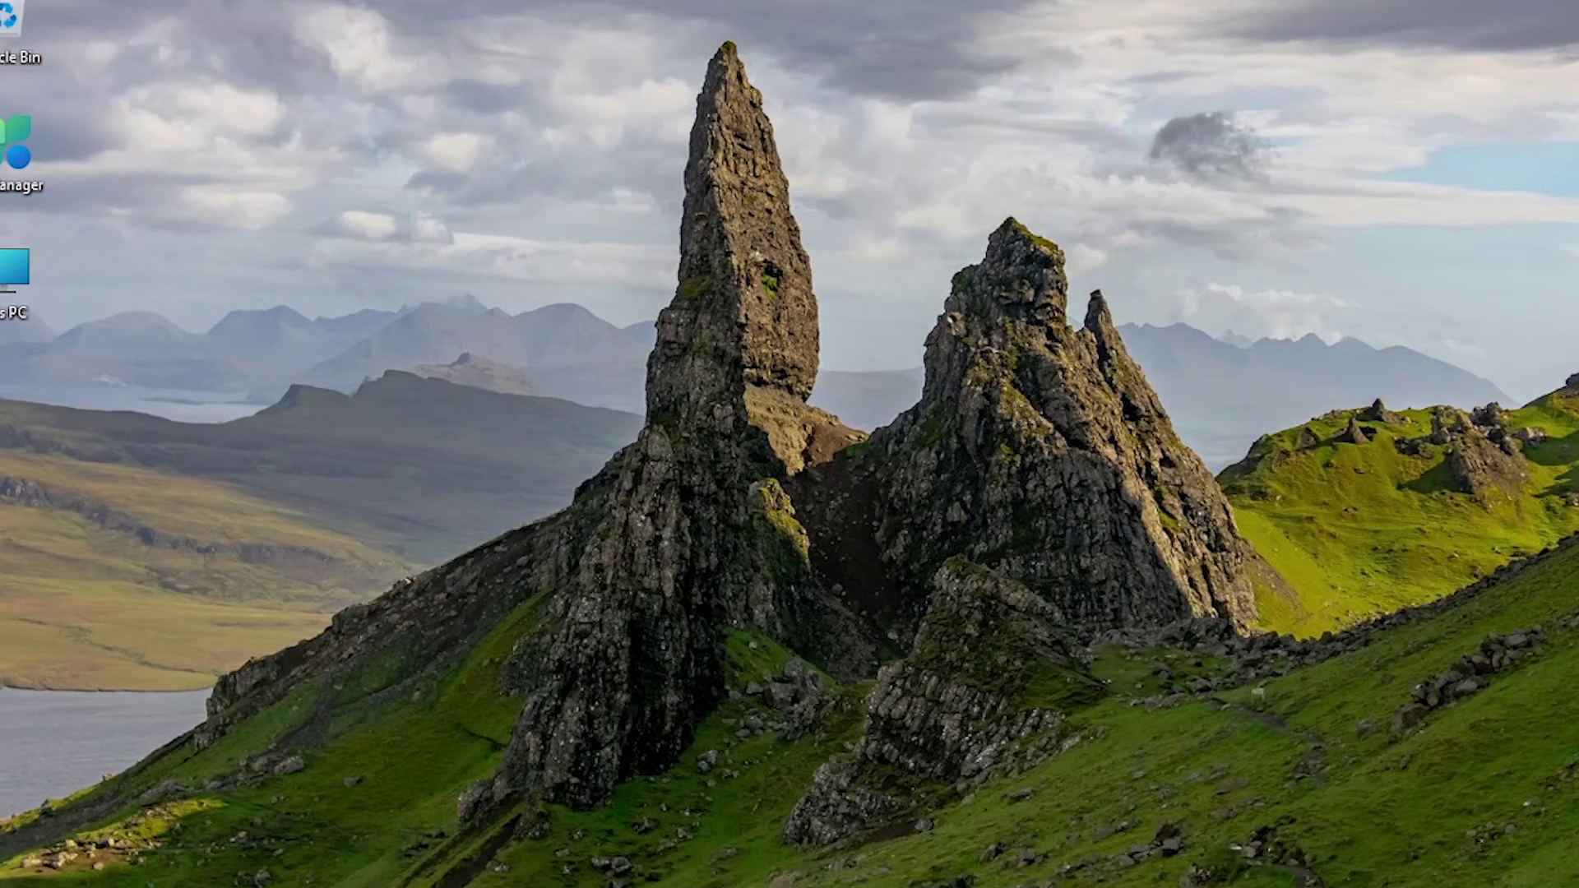
pyautogui.click(644, 878)
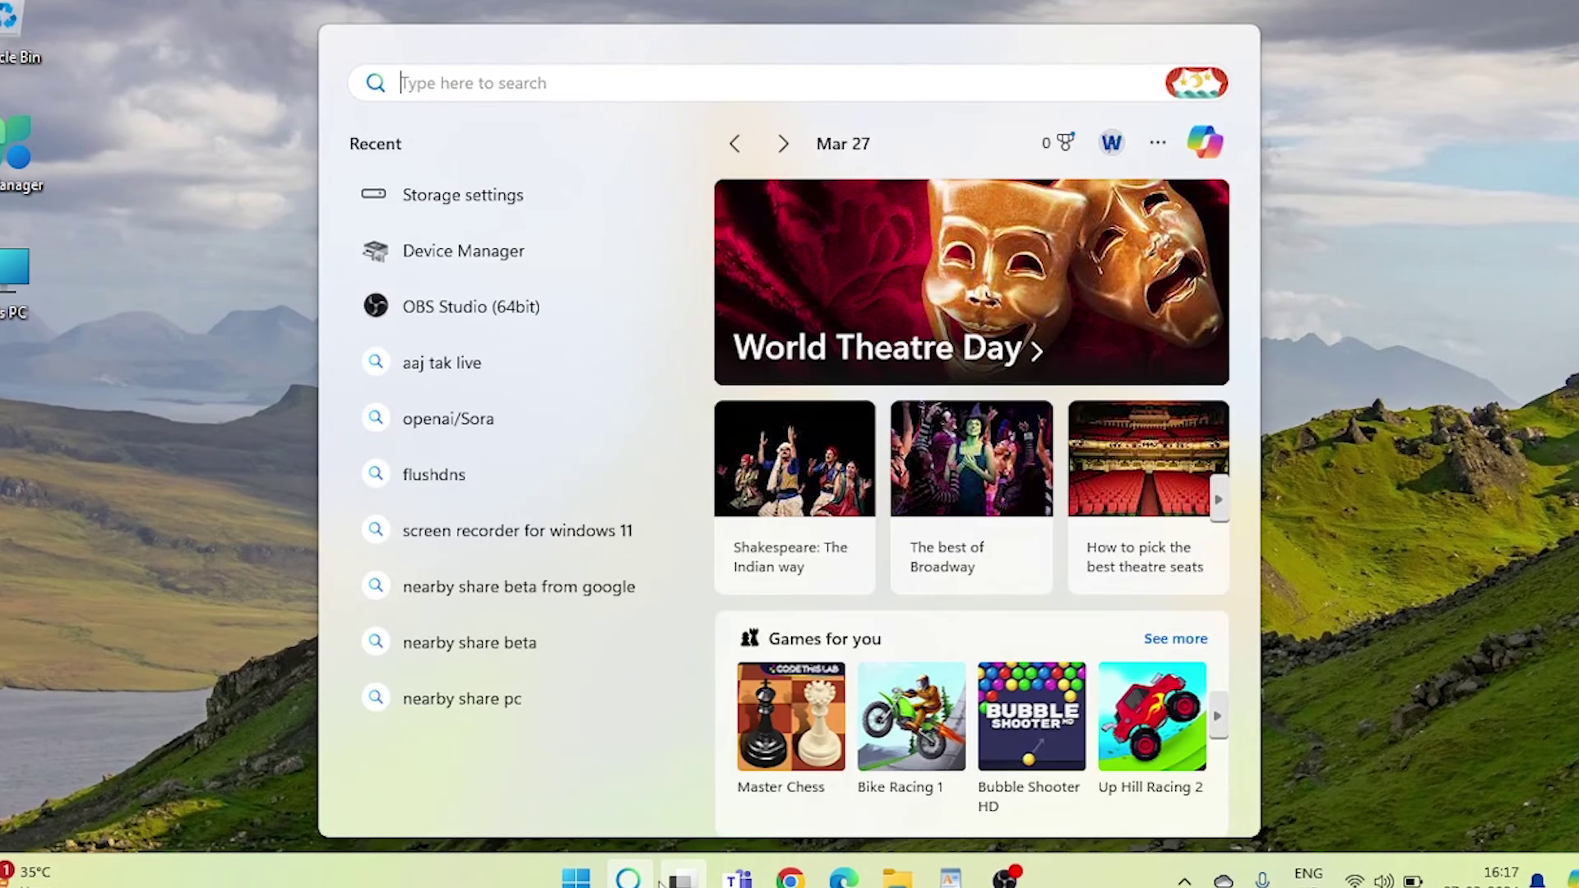
pyautogui.write('cmd')
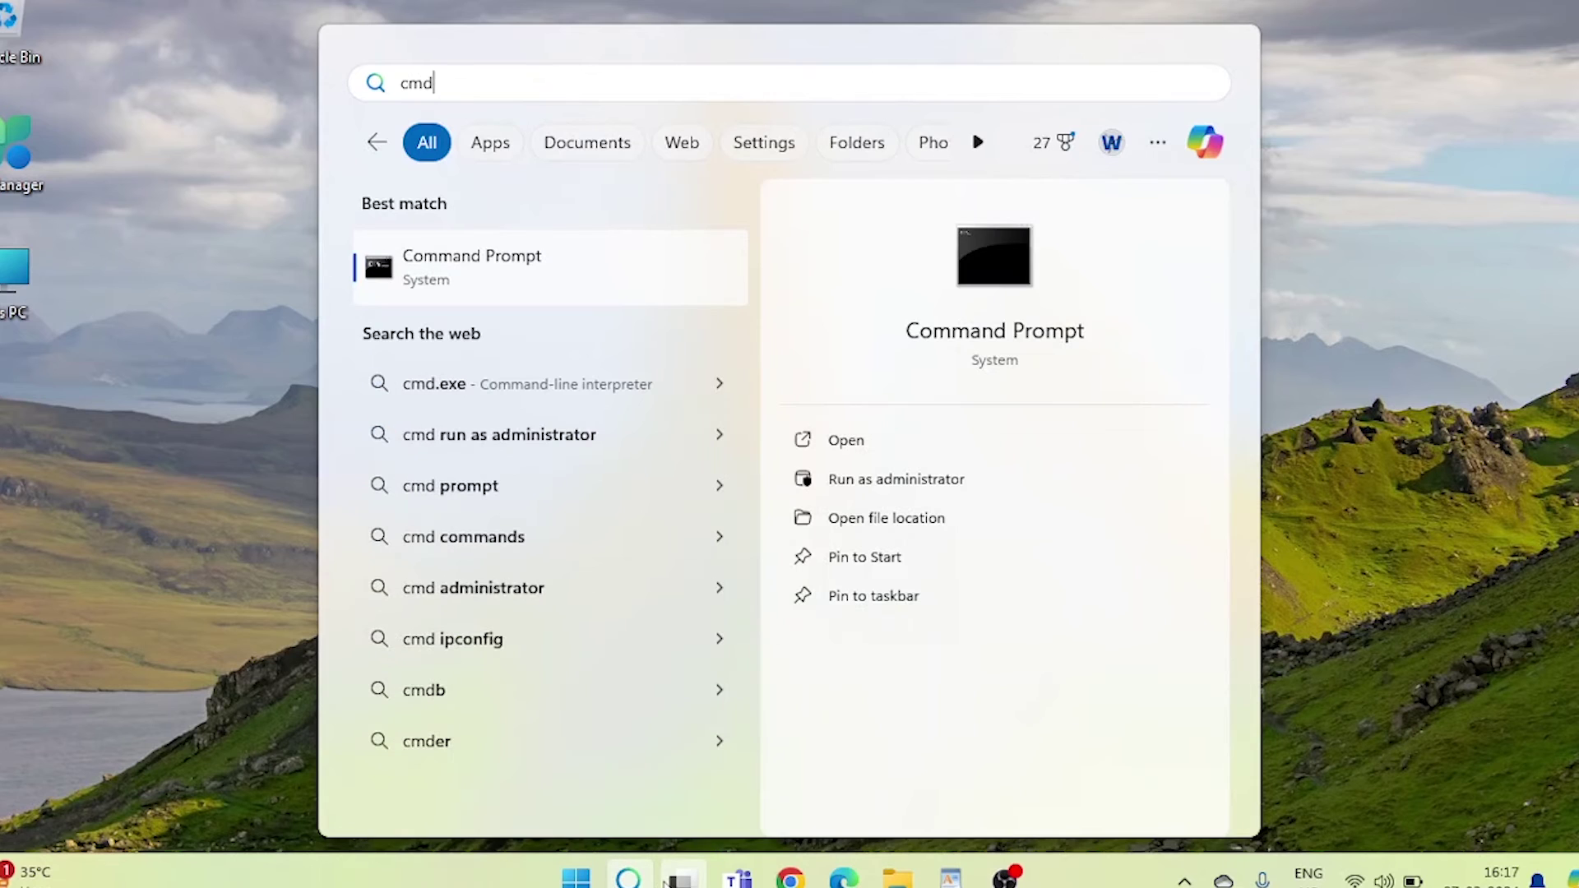
pyautogui.rightClick(543, 276)
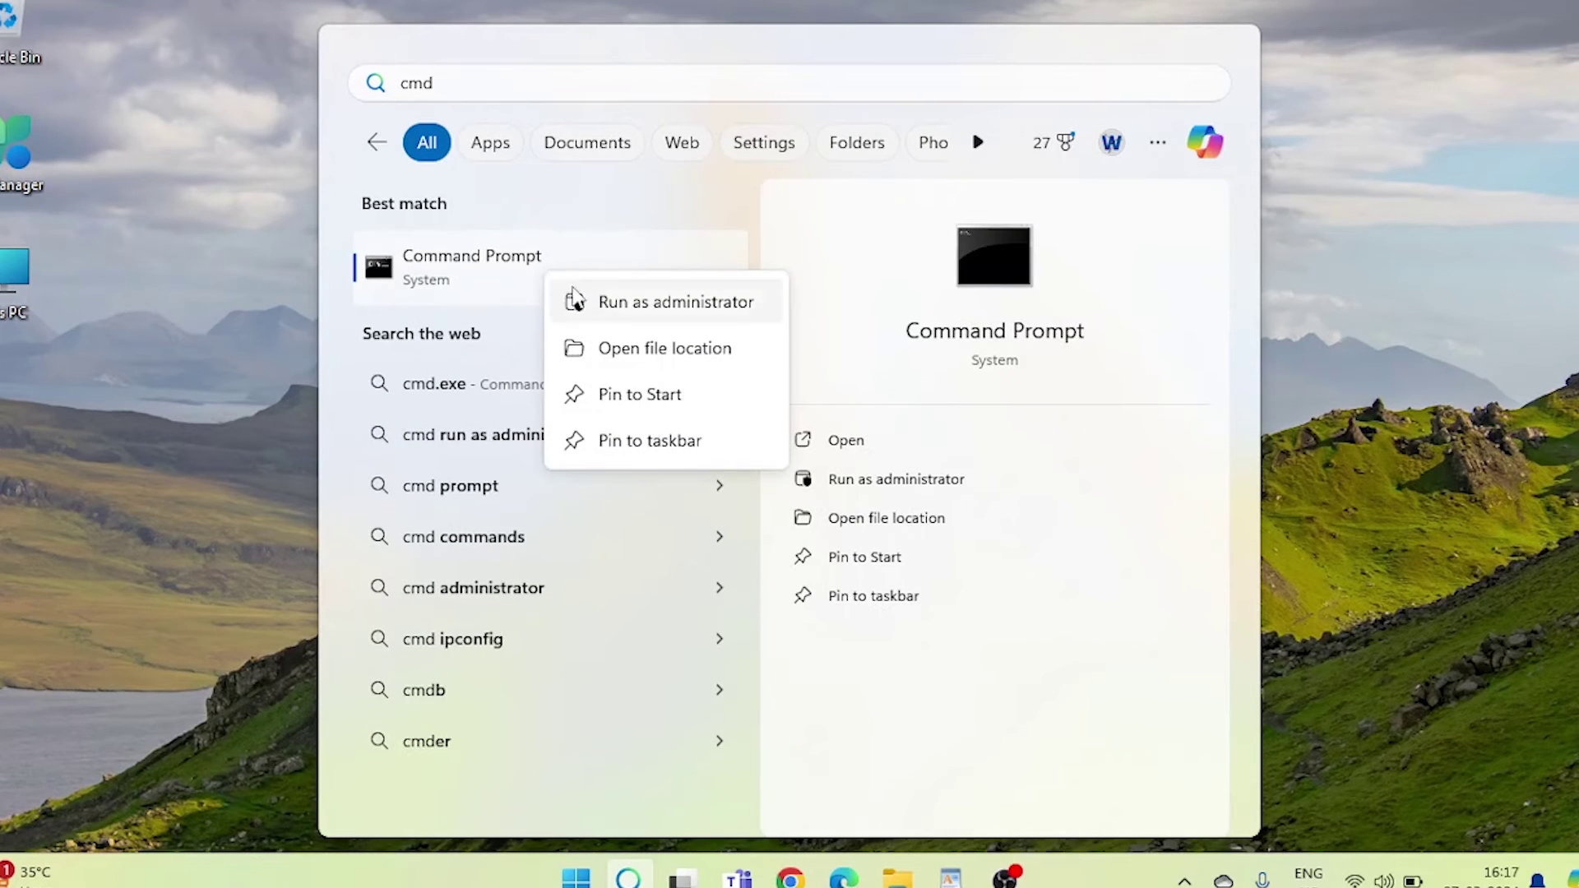
pyautogui.click(619, 311)
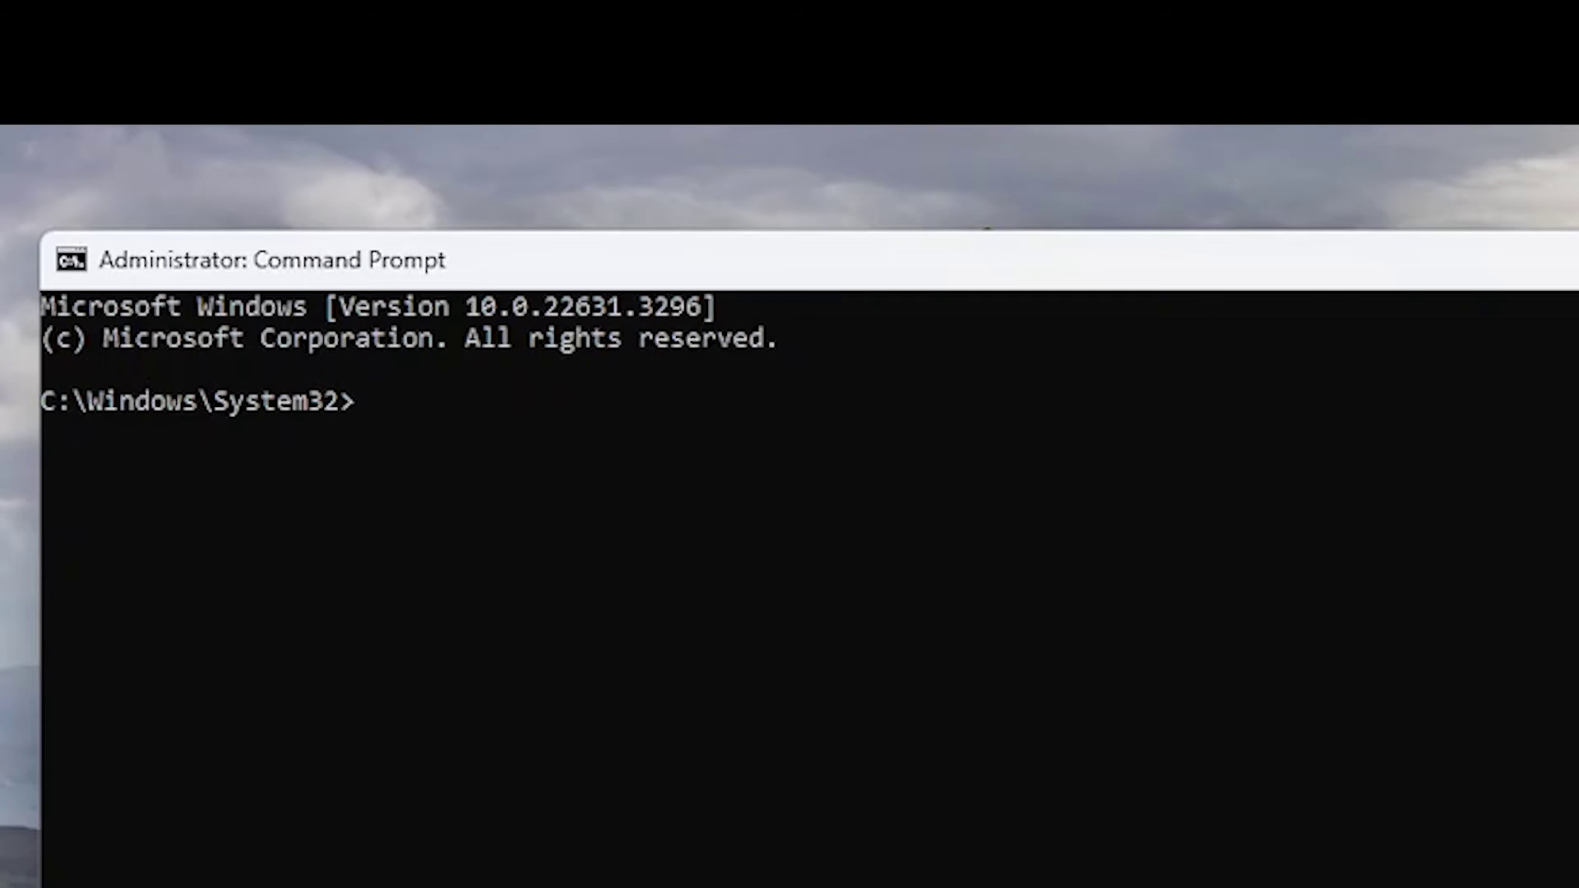
pyautogui.write('DISM')
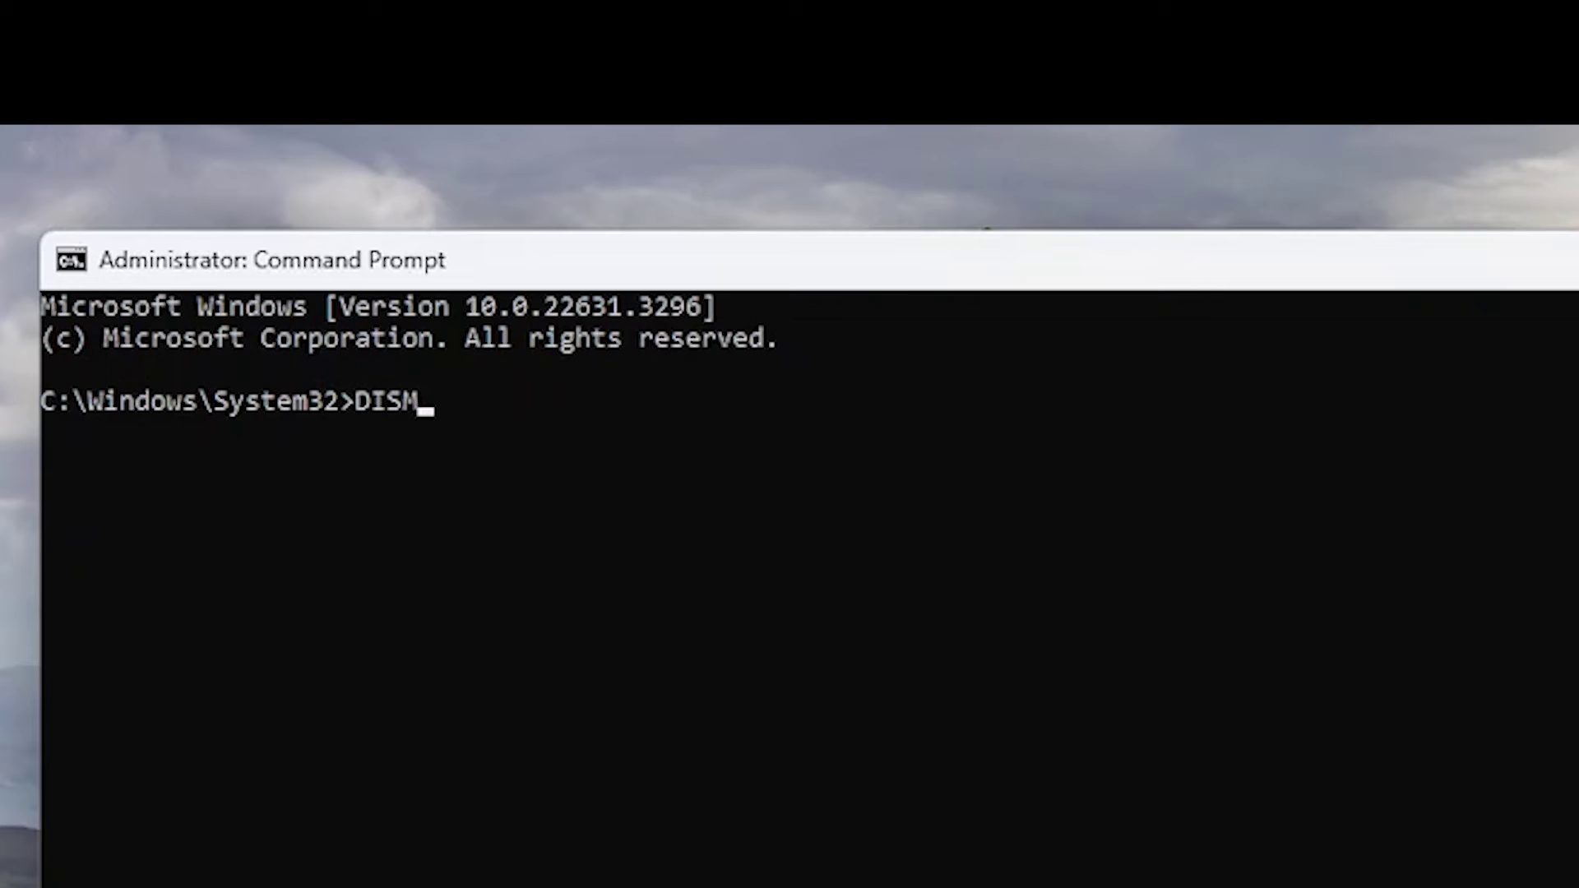
pyautogui.write(' /')
pyautogui.write('online')
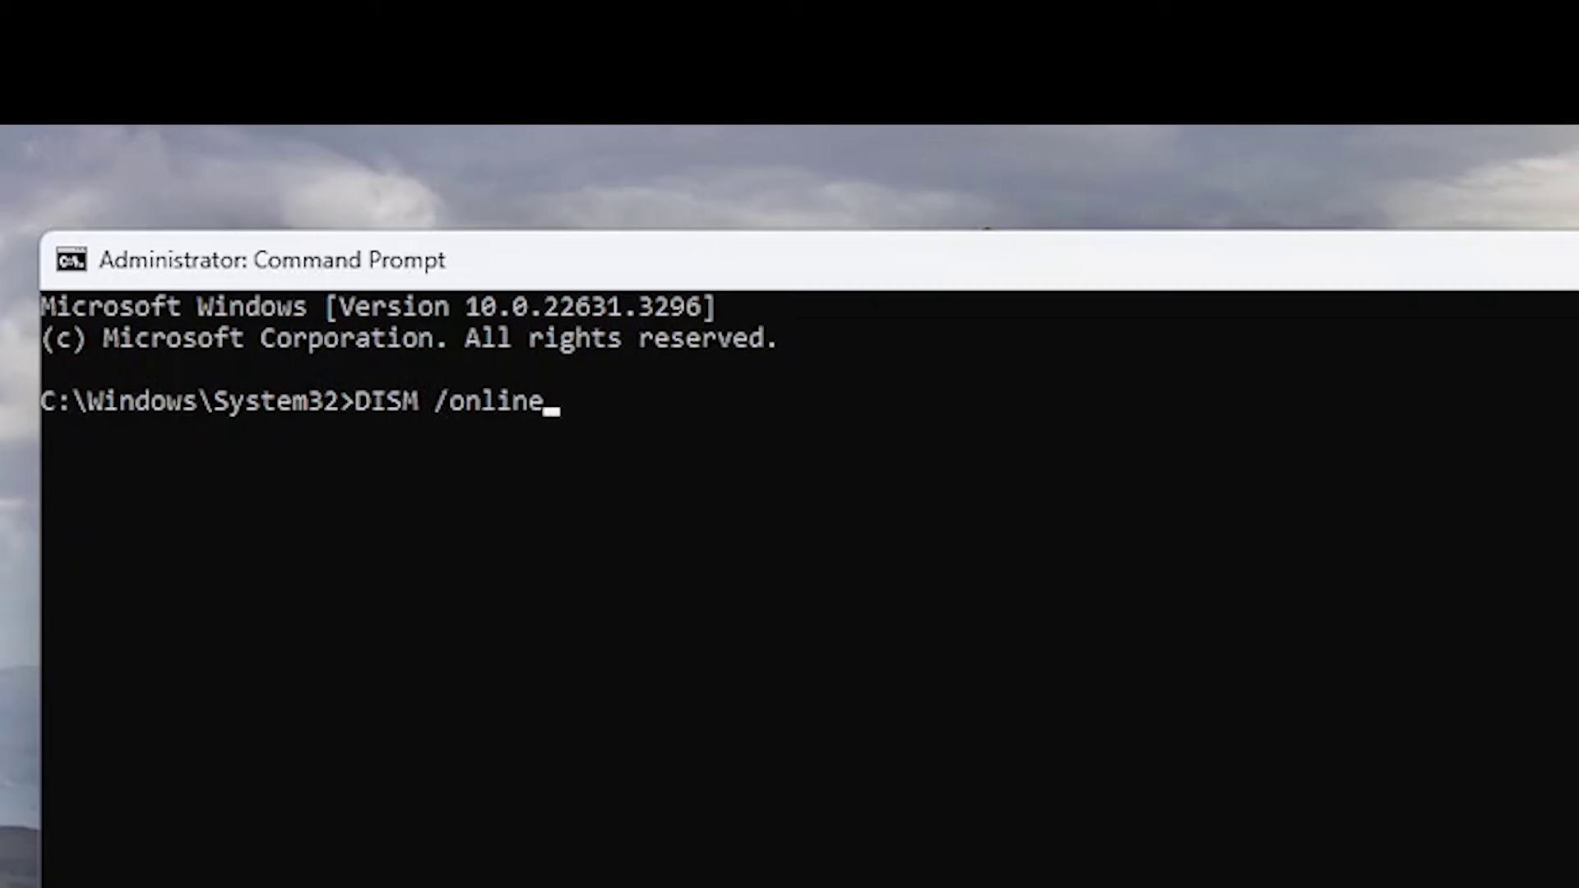
pyautogui.write(' /')
pyautogui.write('clean')
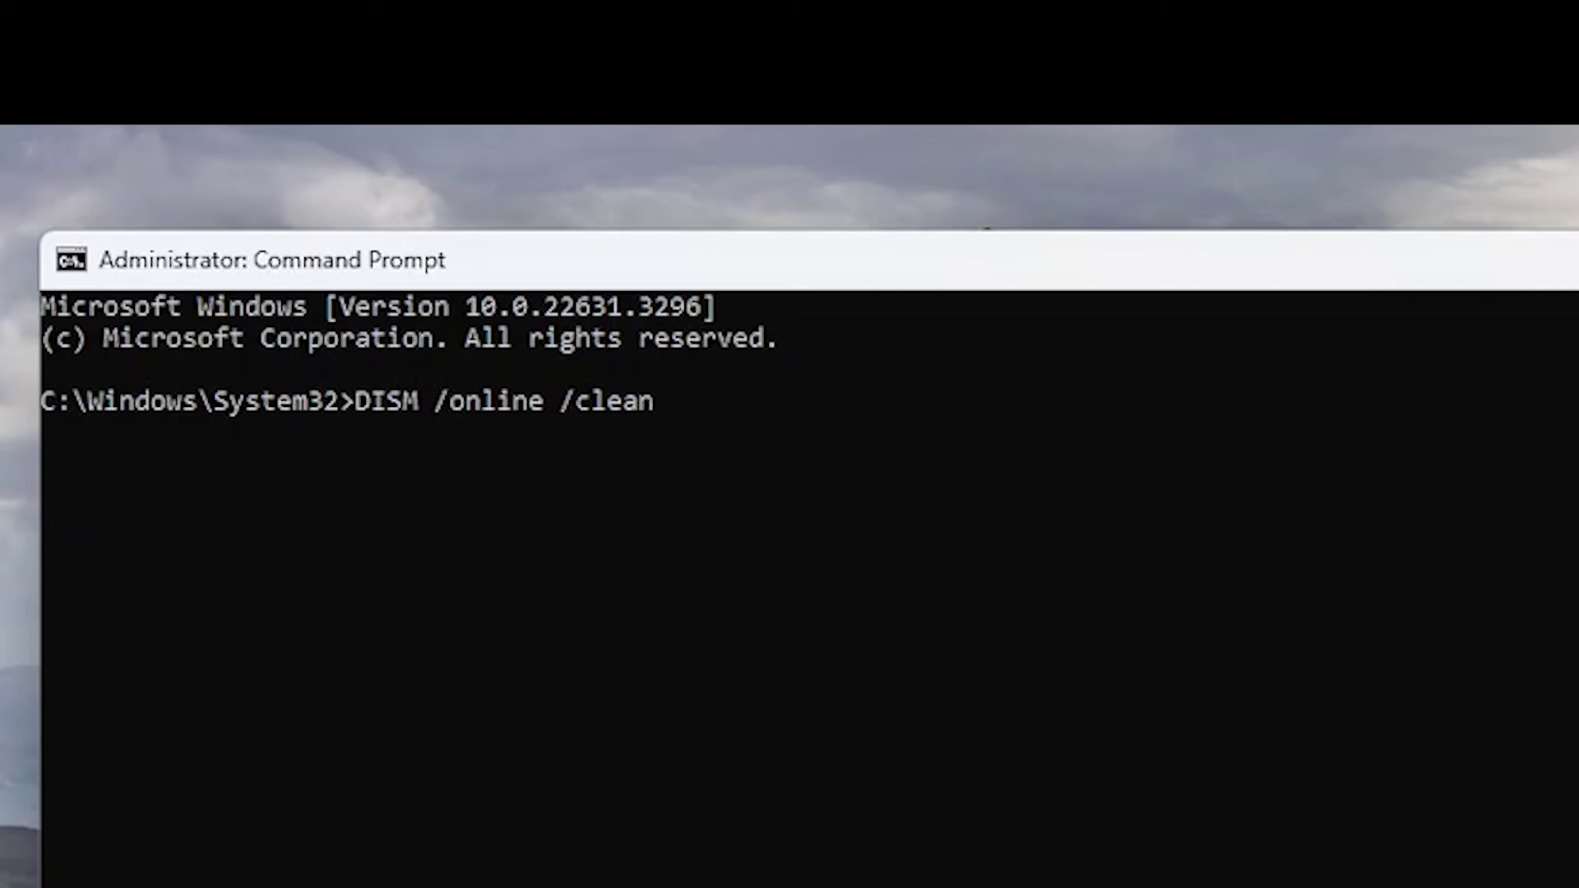
pyautogui.write('up-image')
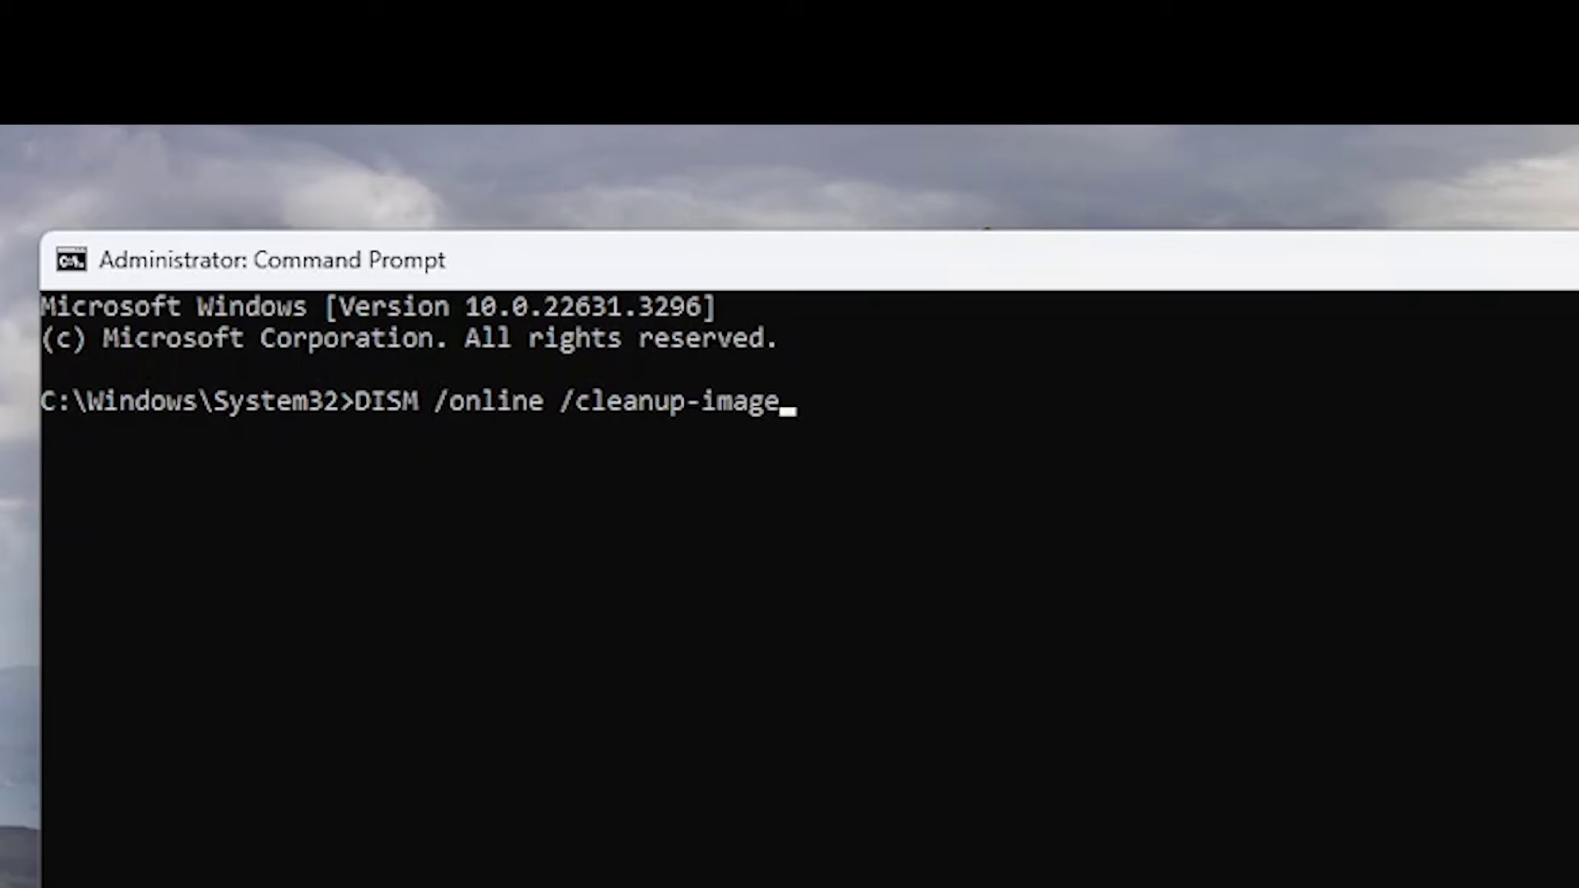
pyautogui.write(' /')
pyautogui.write('Restore')
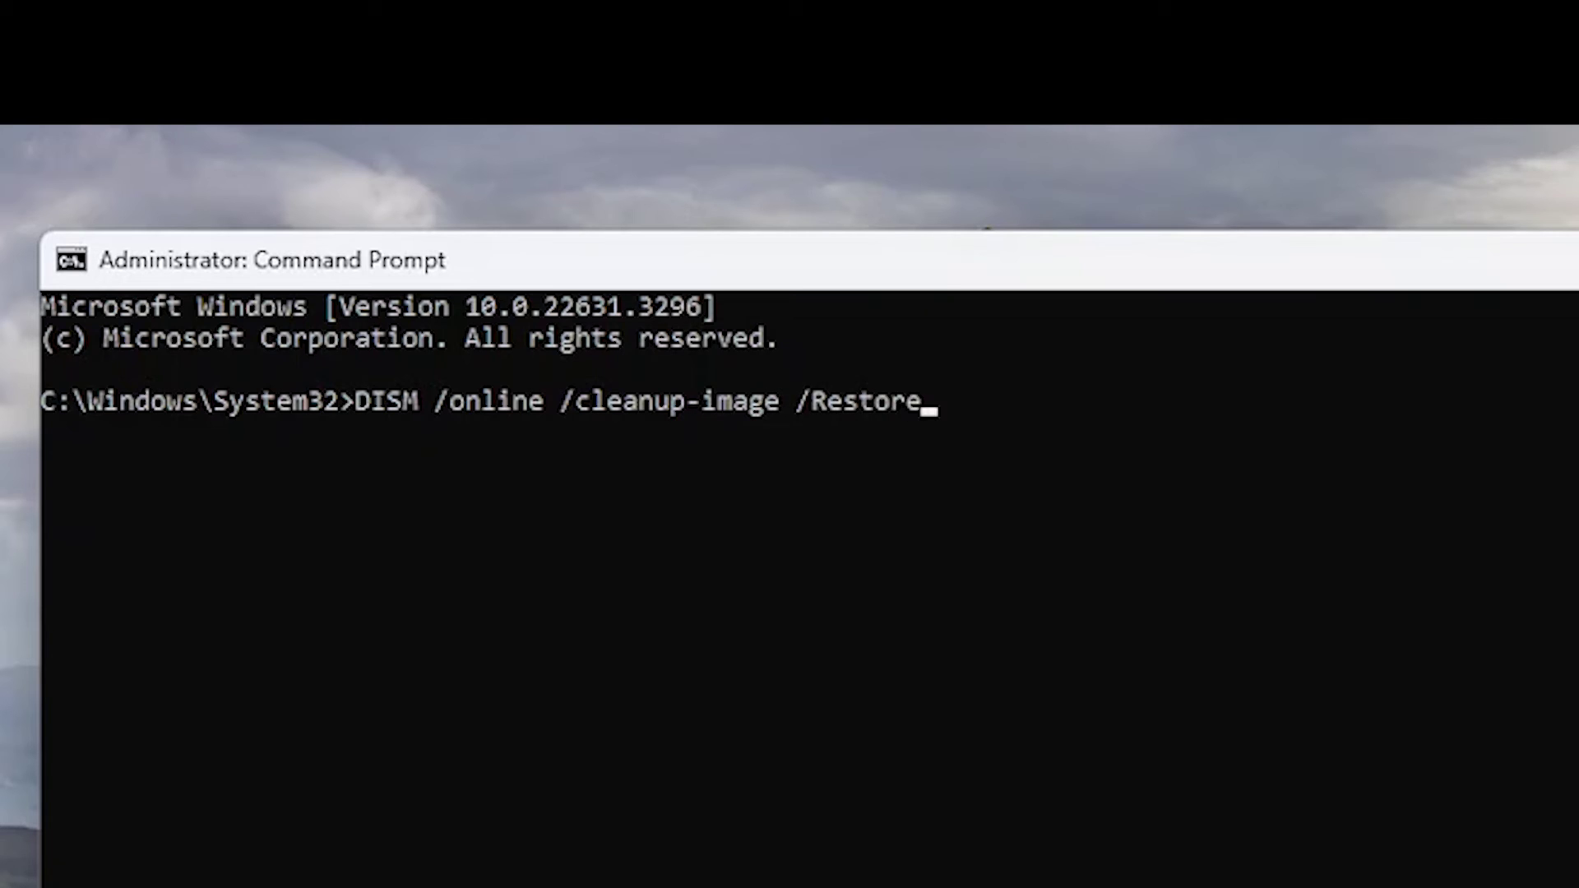
pyautogui.write('Health')
# - Run DISM /online /cleanup-image /RestoreHealth until it reports success
pyautogui.press('Return')
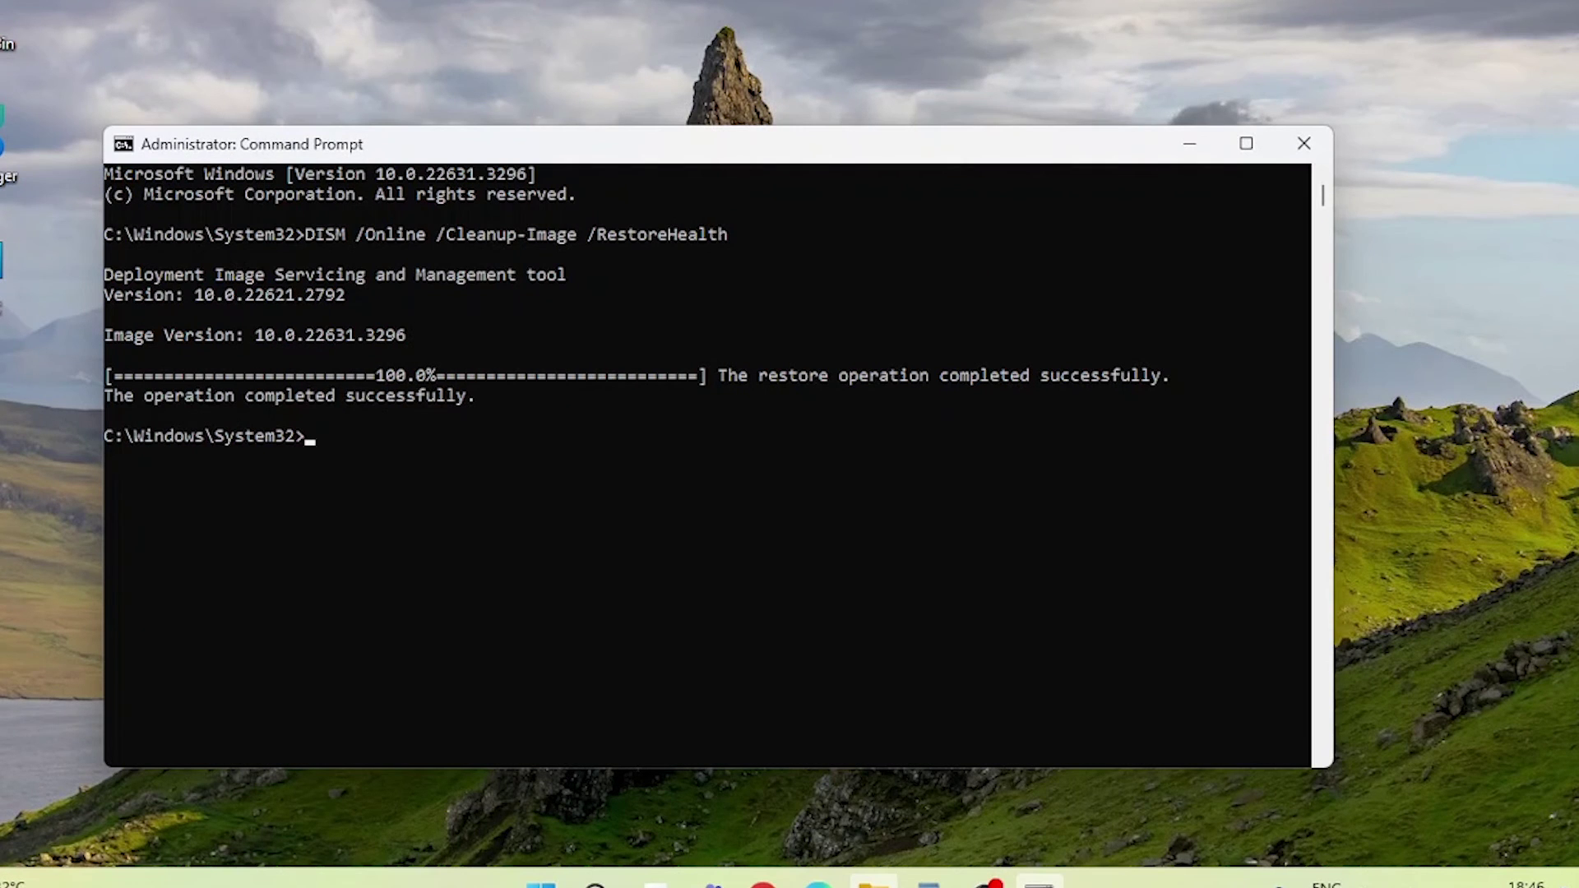
pyautogui.write('Sfc /scannow')
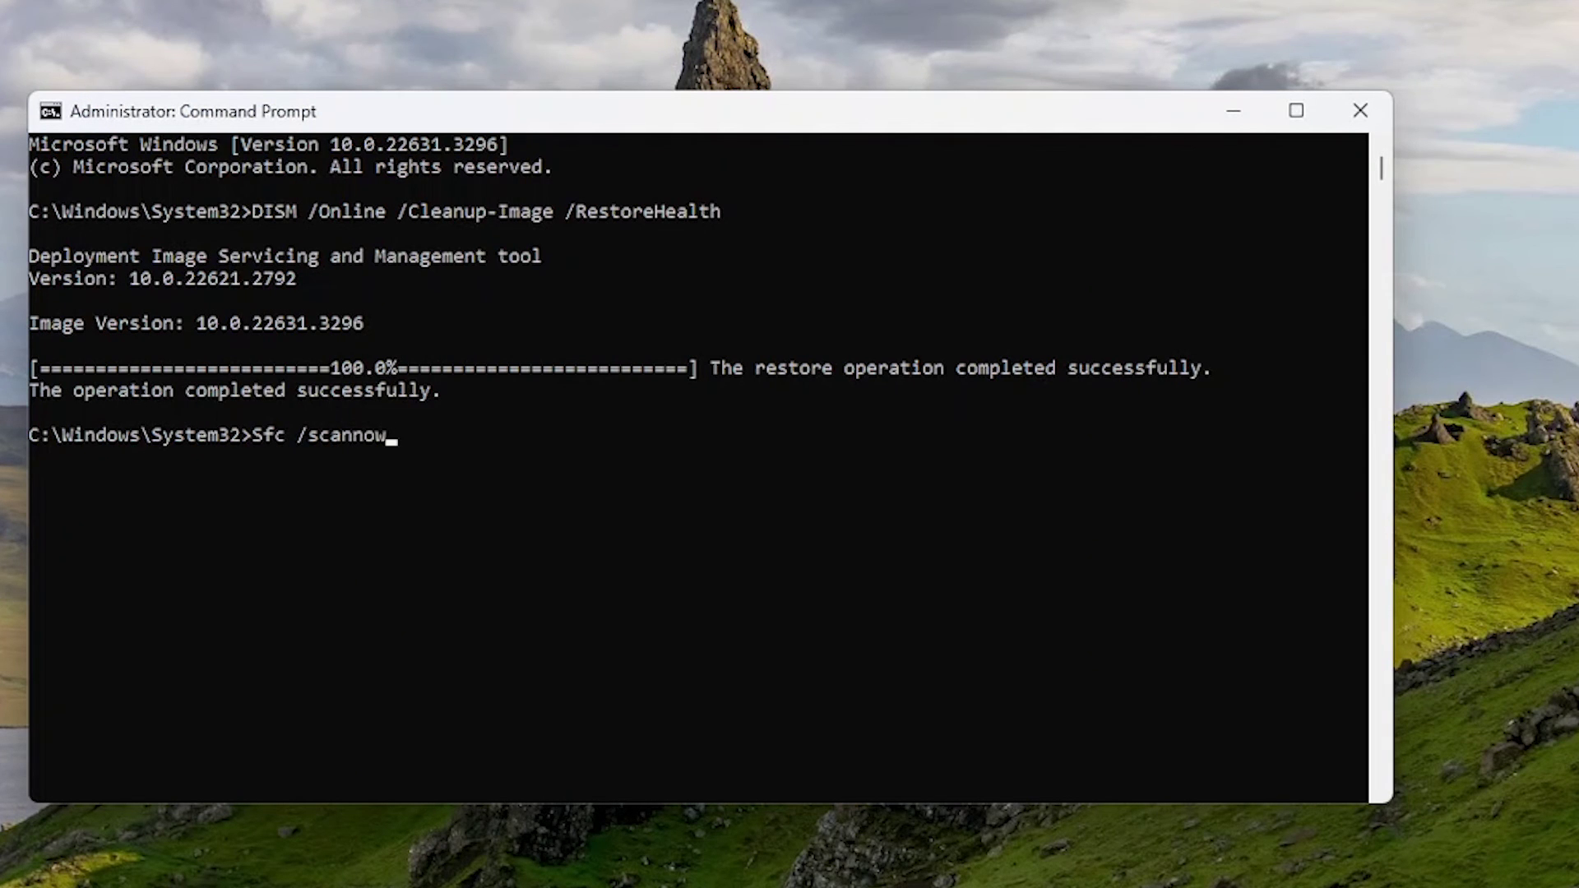
# - Run sfc /scannow to scan protected system files
pyautogui.press('Return')
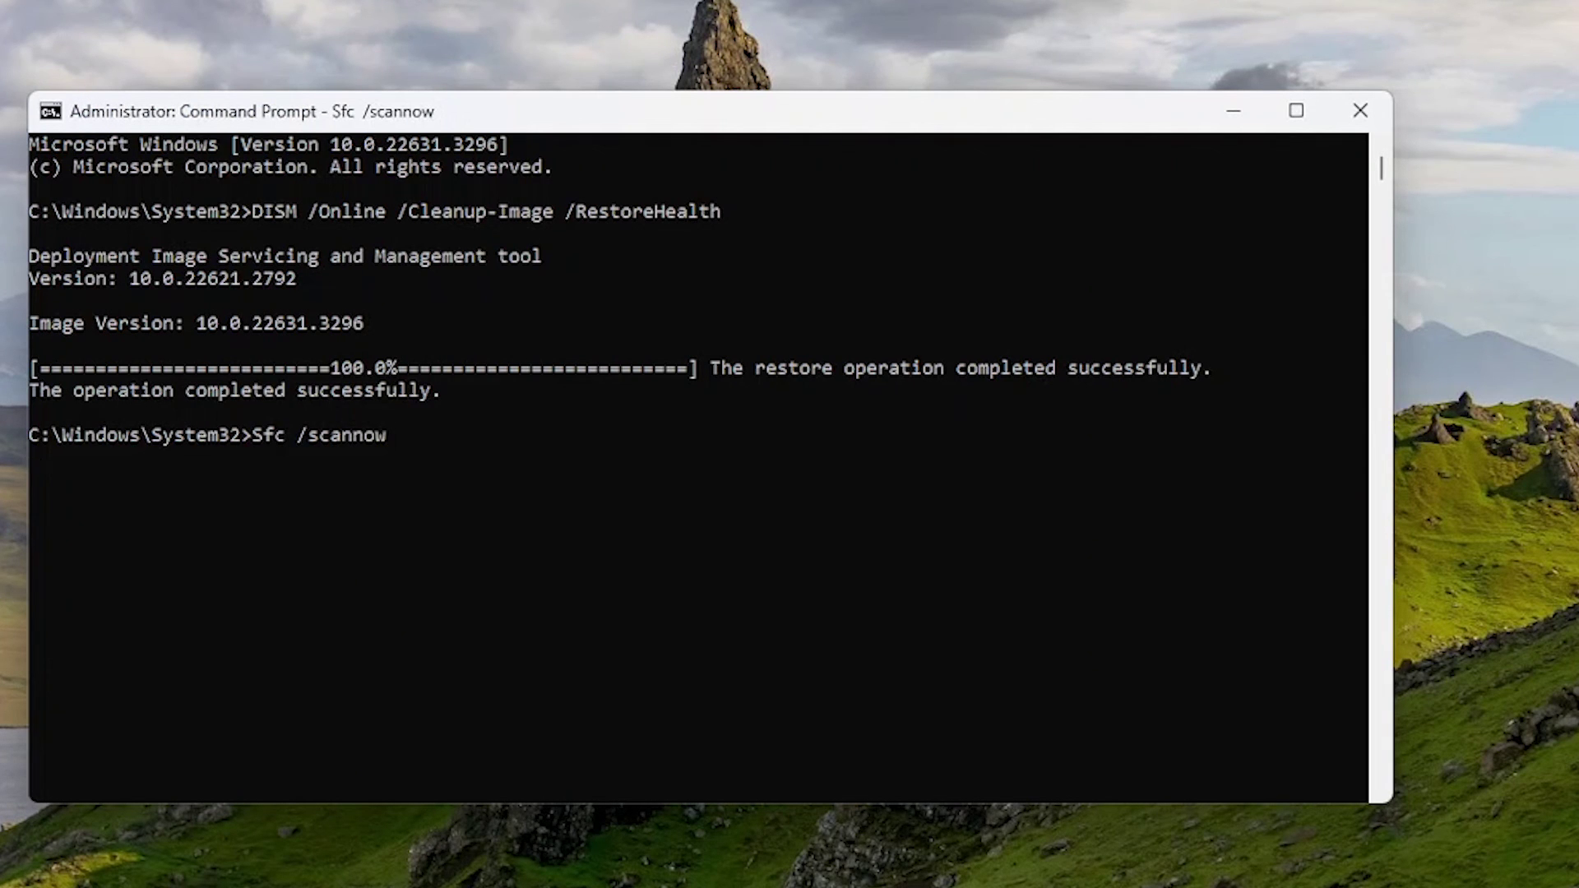